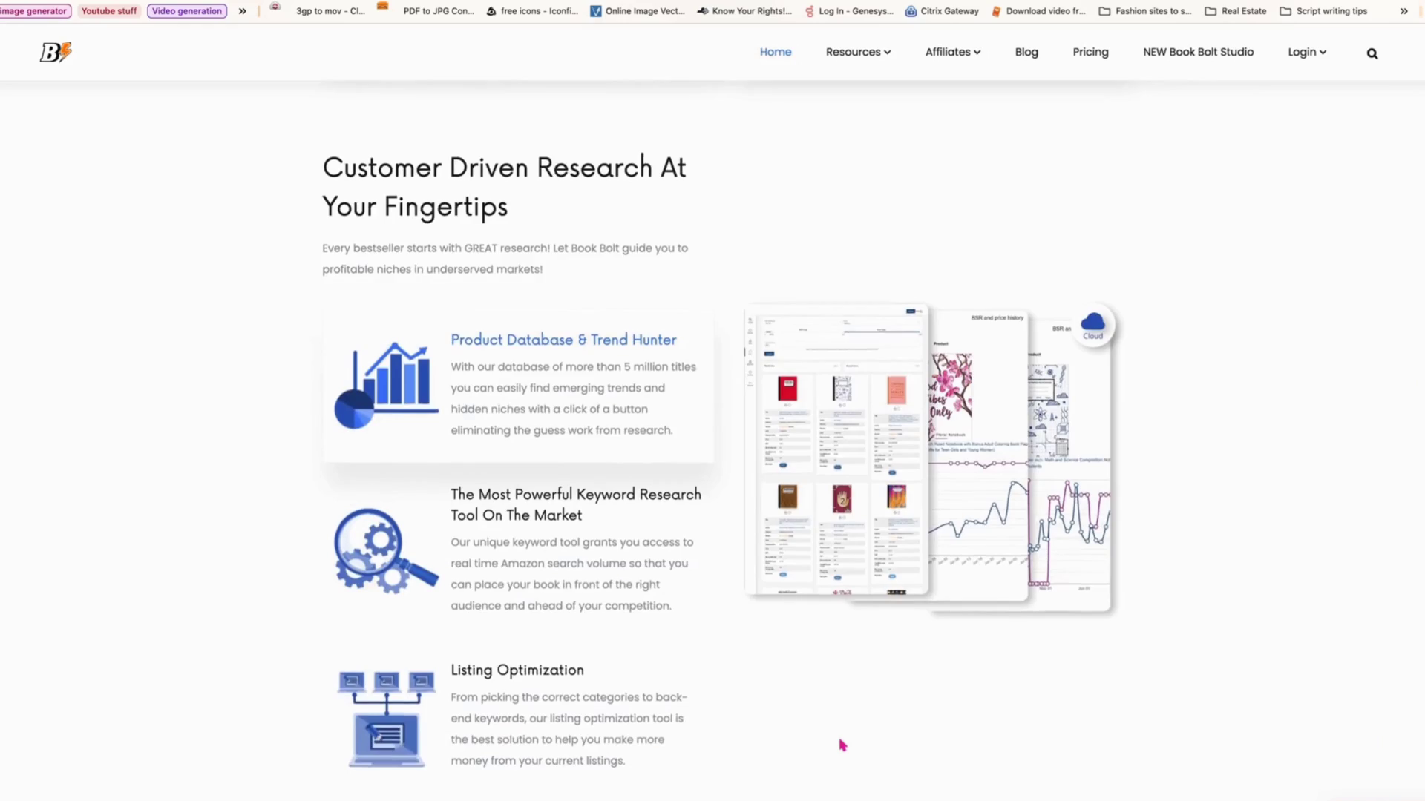
- Scroll down through the AI chat reply
{"action": "scroll", "coordinate": [842, 745], "scroll_direction": "down", "scroll_amount": 1}
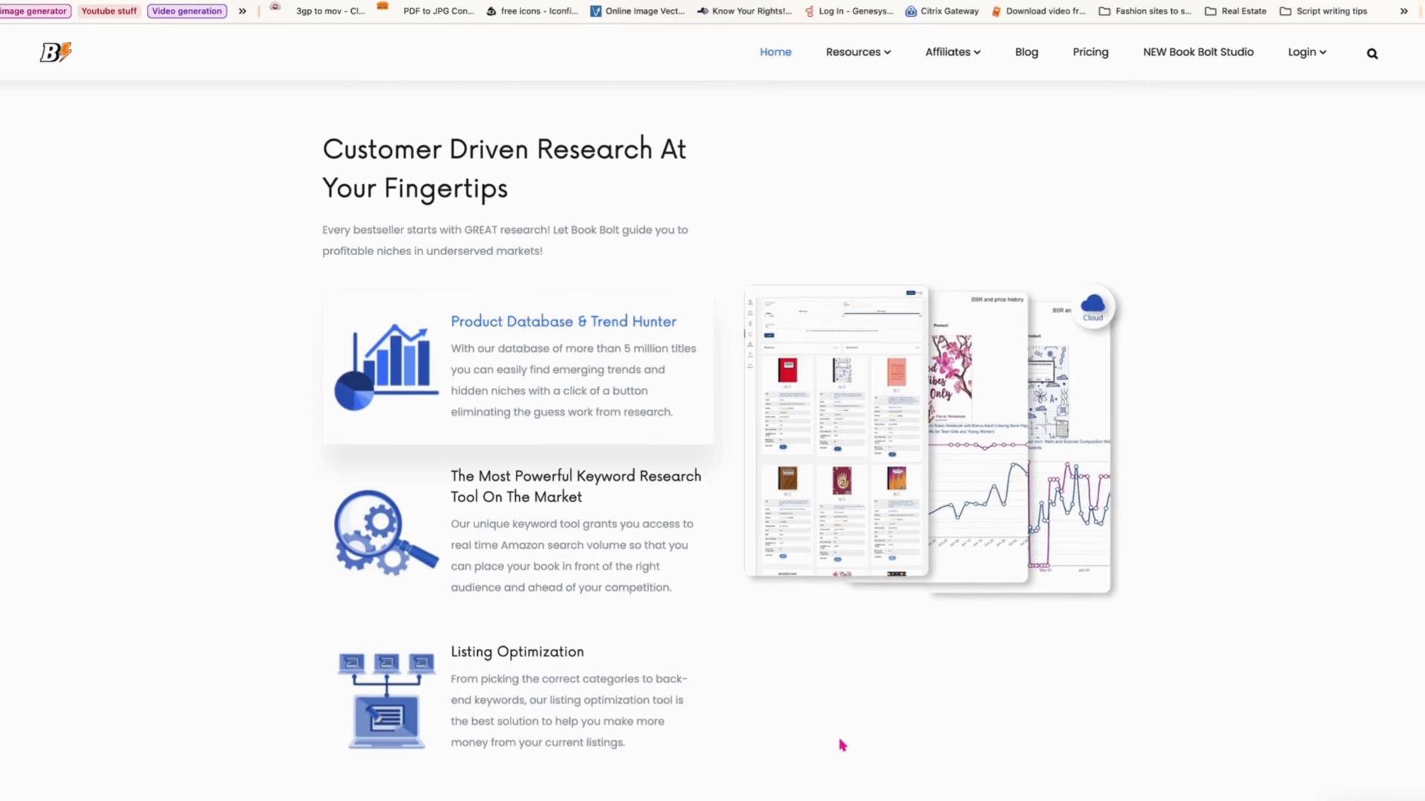
{"action": "scroll", "coordinate": [842, 745], "scroll_direction": "down", "scroll_amount": 4}
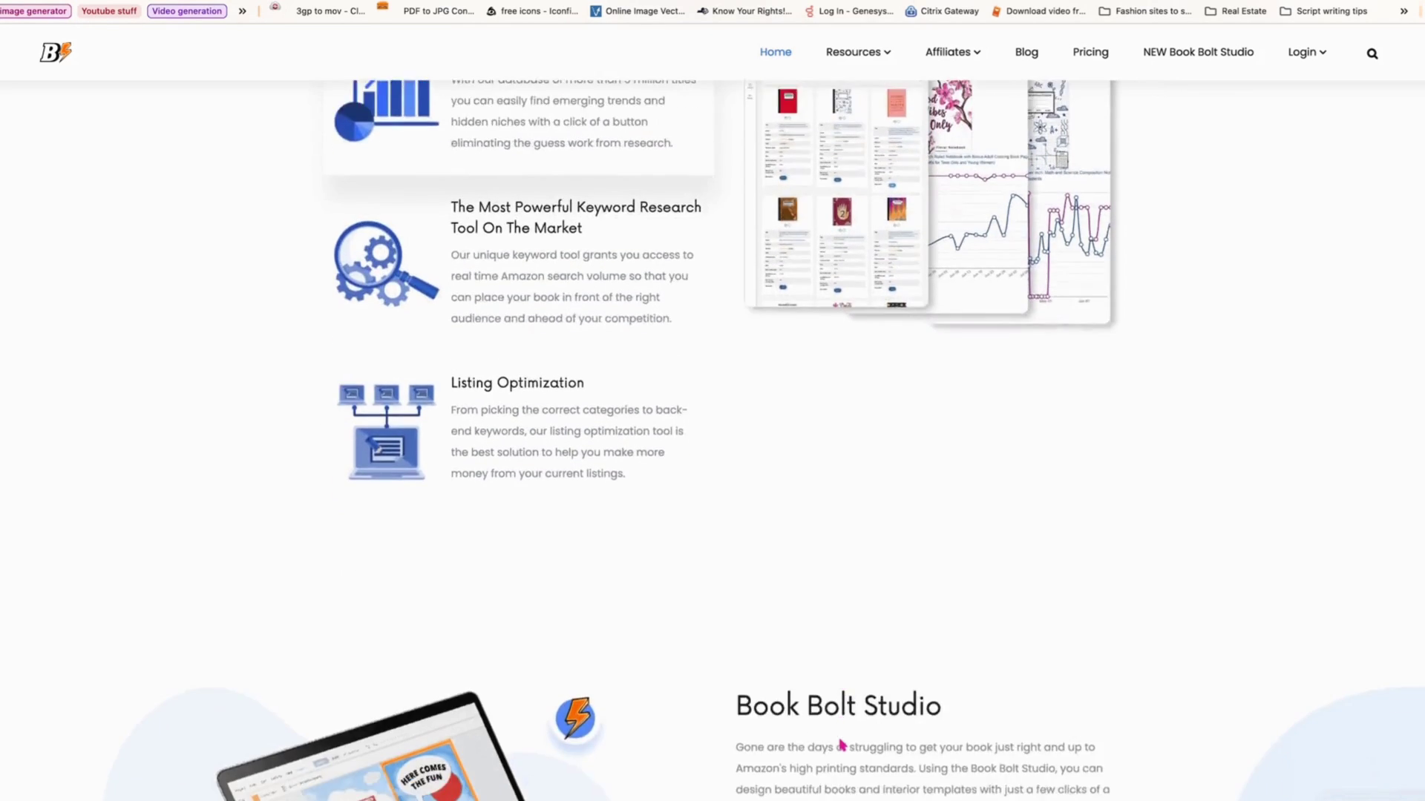
{"action": "scroll", "coordinate": [843, 745], "scroll_direction": "down", "scroll_amount": 5}
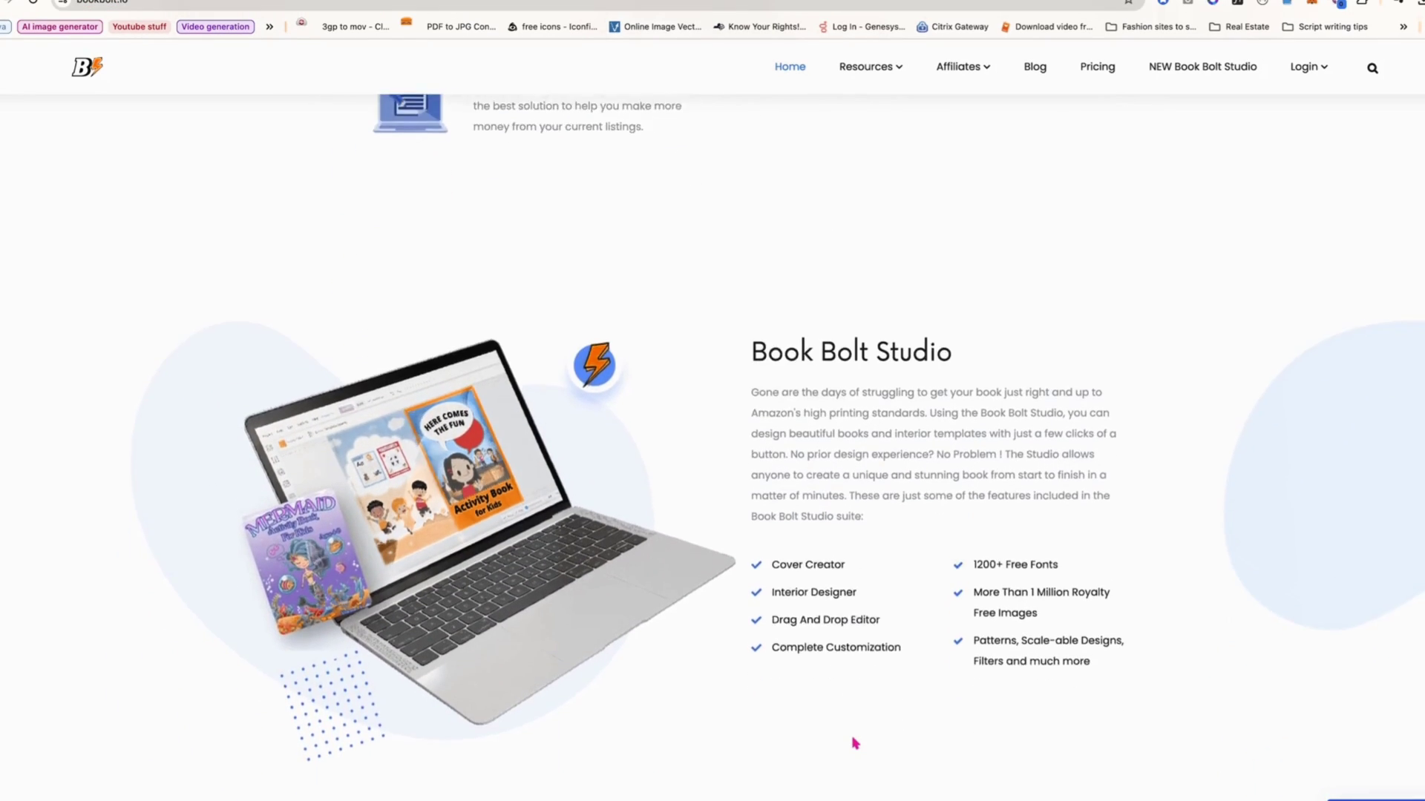
{"action": "scroll", "coordinate": [855, 743], "scroll_direction": "down", "scroll_amount": 3}
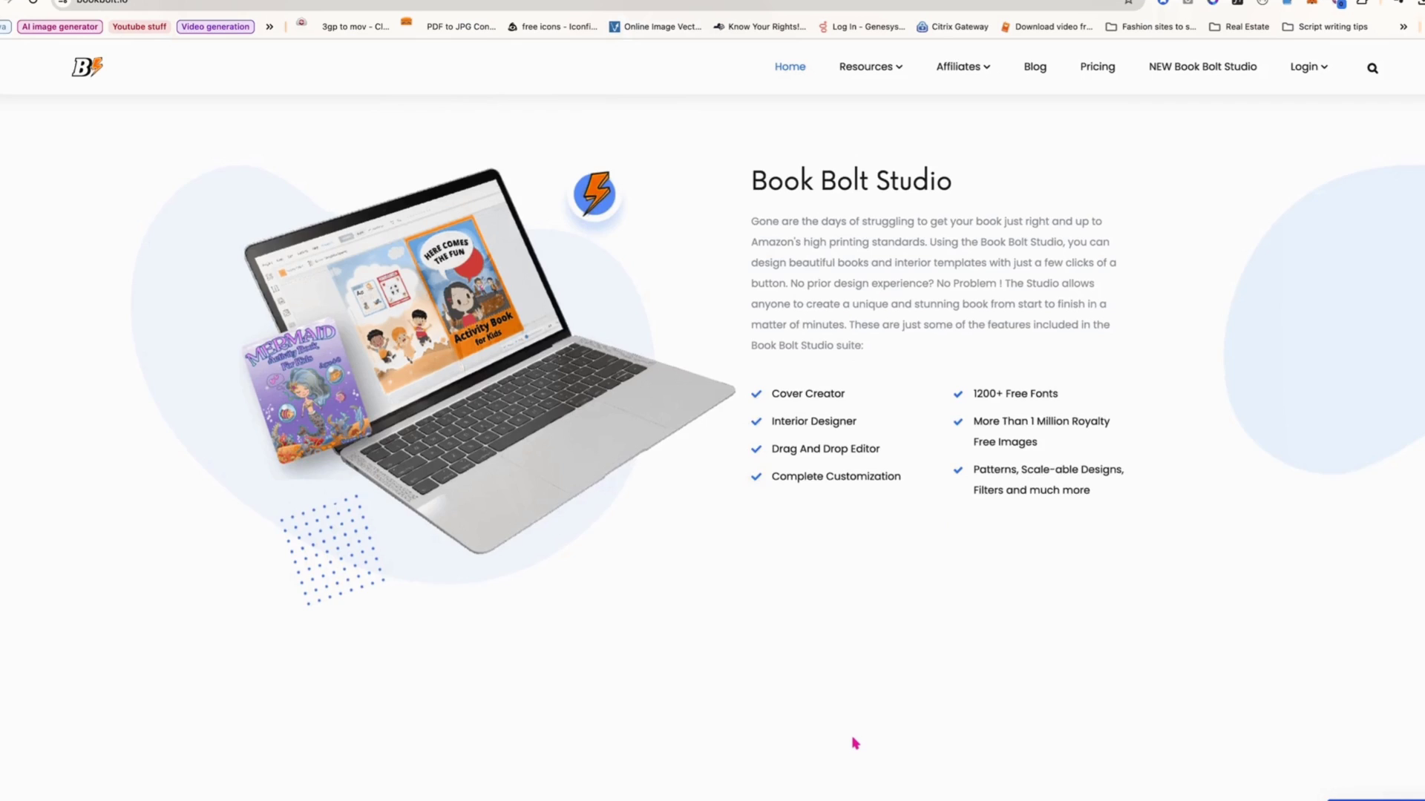
{"action": "scroll", "coordinate": [855, 744], "scroll_direction": "down", "scroll_amount": 4}
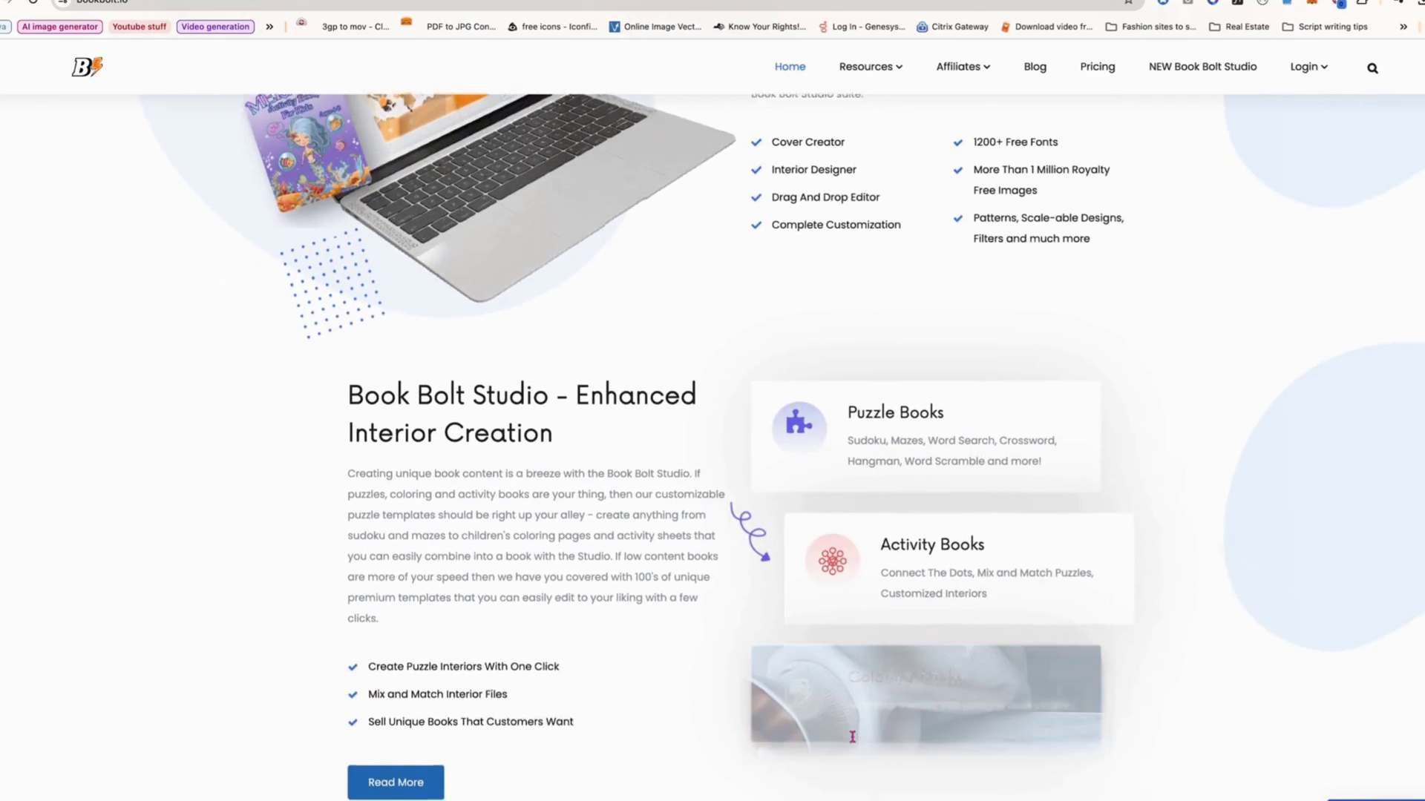
{"action": "scroll", "coordinate": [854, 740], "scroll_direction": "down", "scroll_amount": 4}
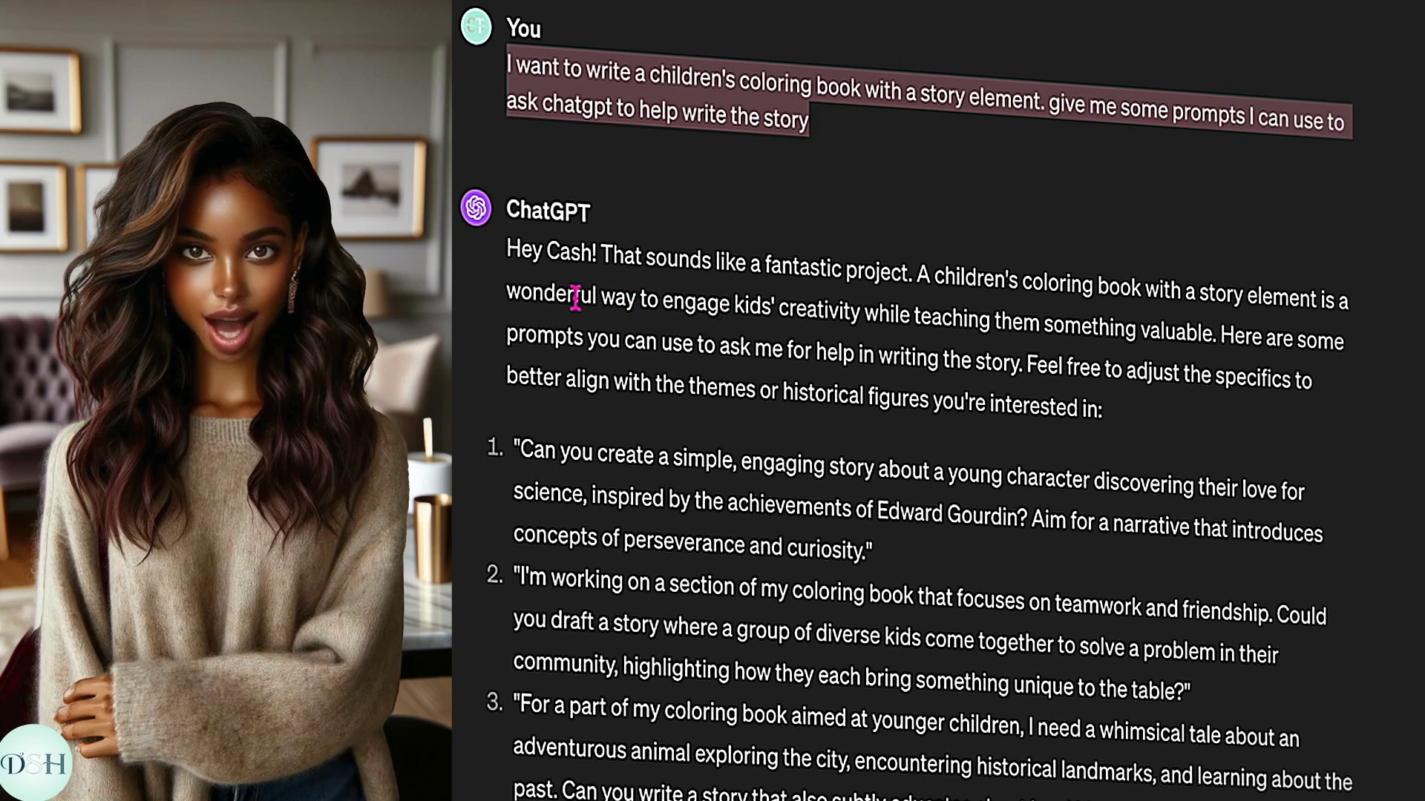
- Highlight the reply's opening paragraph and follow-up prompt line, then read further down
{"action": "left_click_drag", "start_coordinate": [507, 258], "coordinate": [1092, 414]}
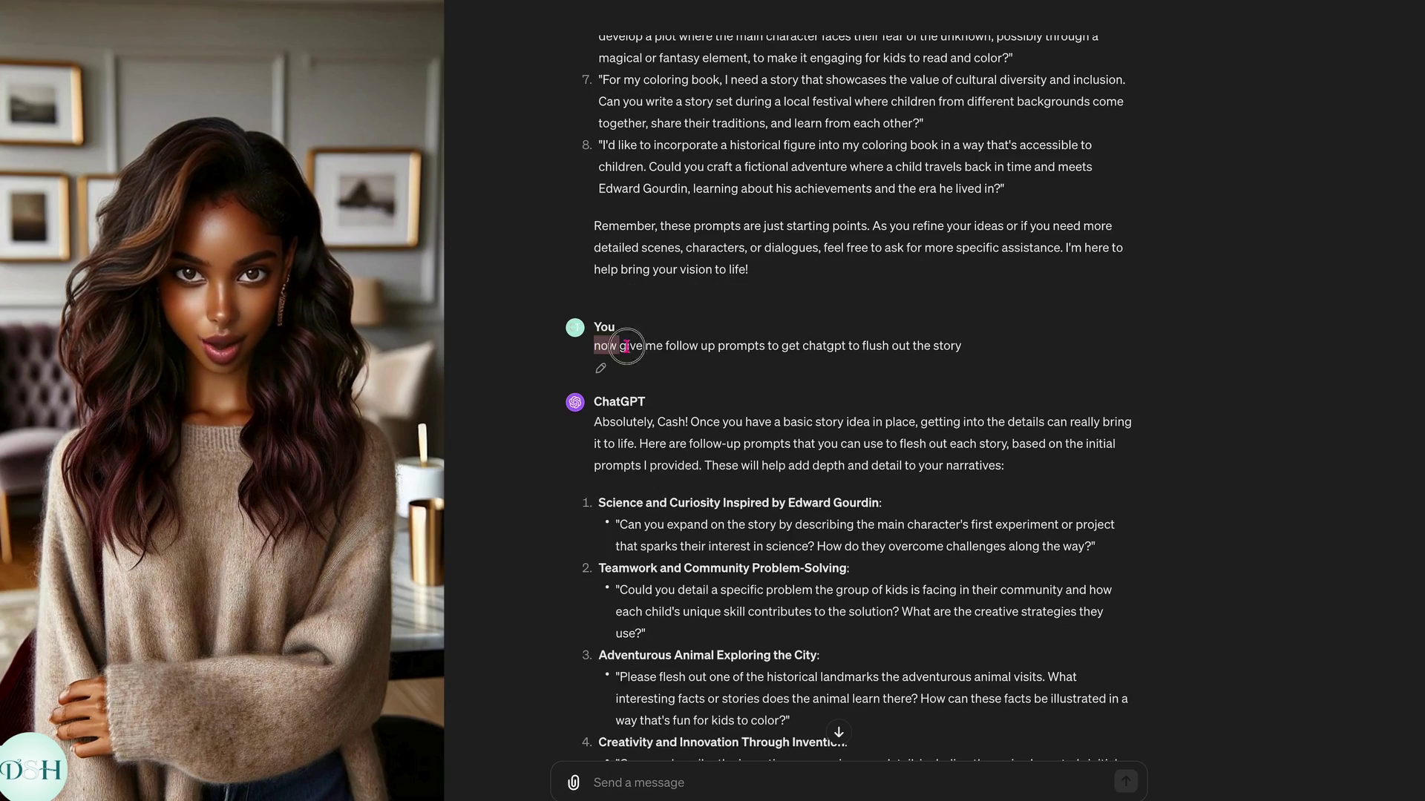
{"action": "left_click_drag", "start_coordinate": [627, 346], "coordinate": [939, 379]}
{"action": "left_click_drag", "start_coordinate": [1041, 523], "coordinate": [1066, 527]}
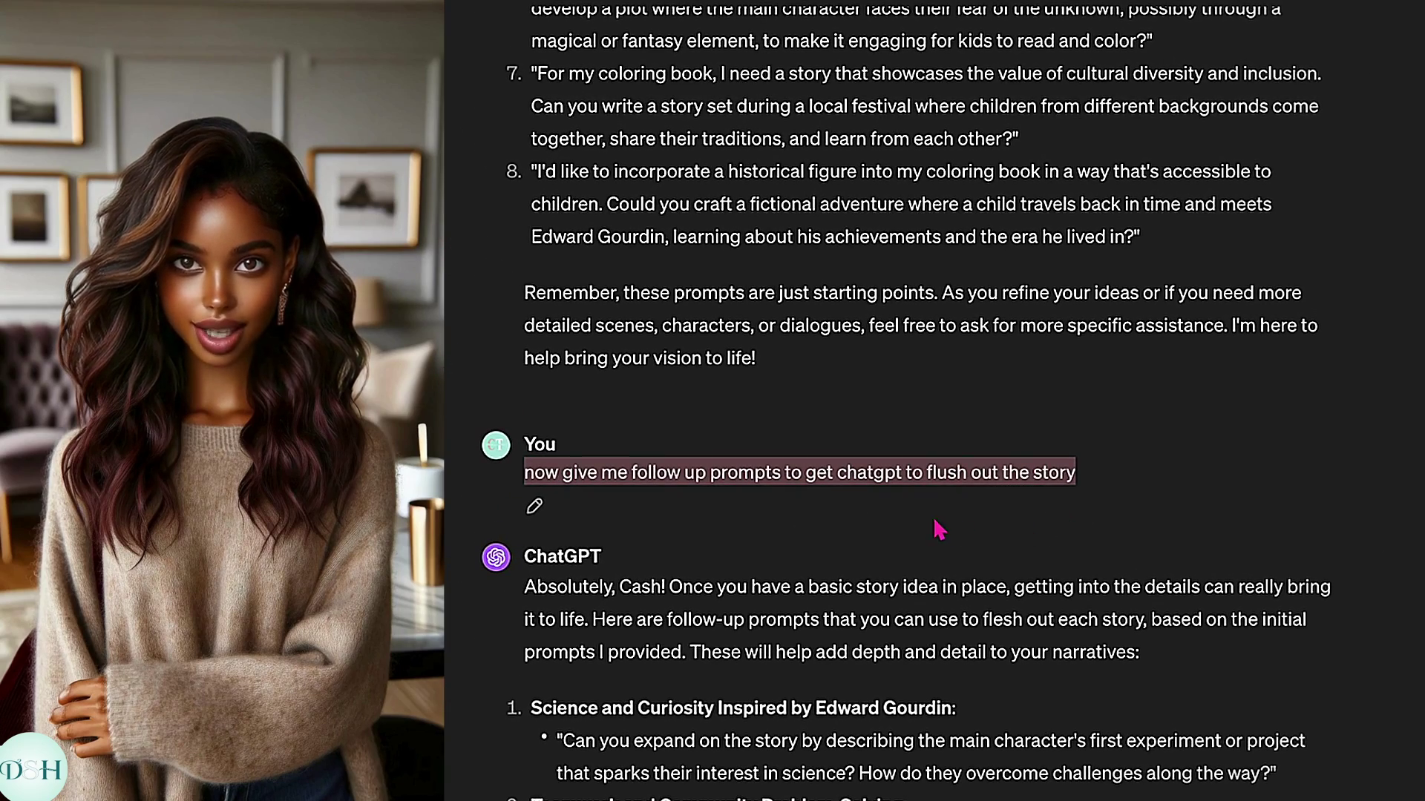
{"action": "scroll", "coordinate": [939, 529], "scroll_direction": "down", "scroll_amount": 4}
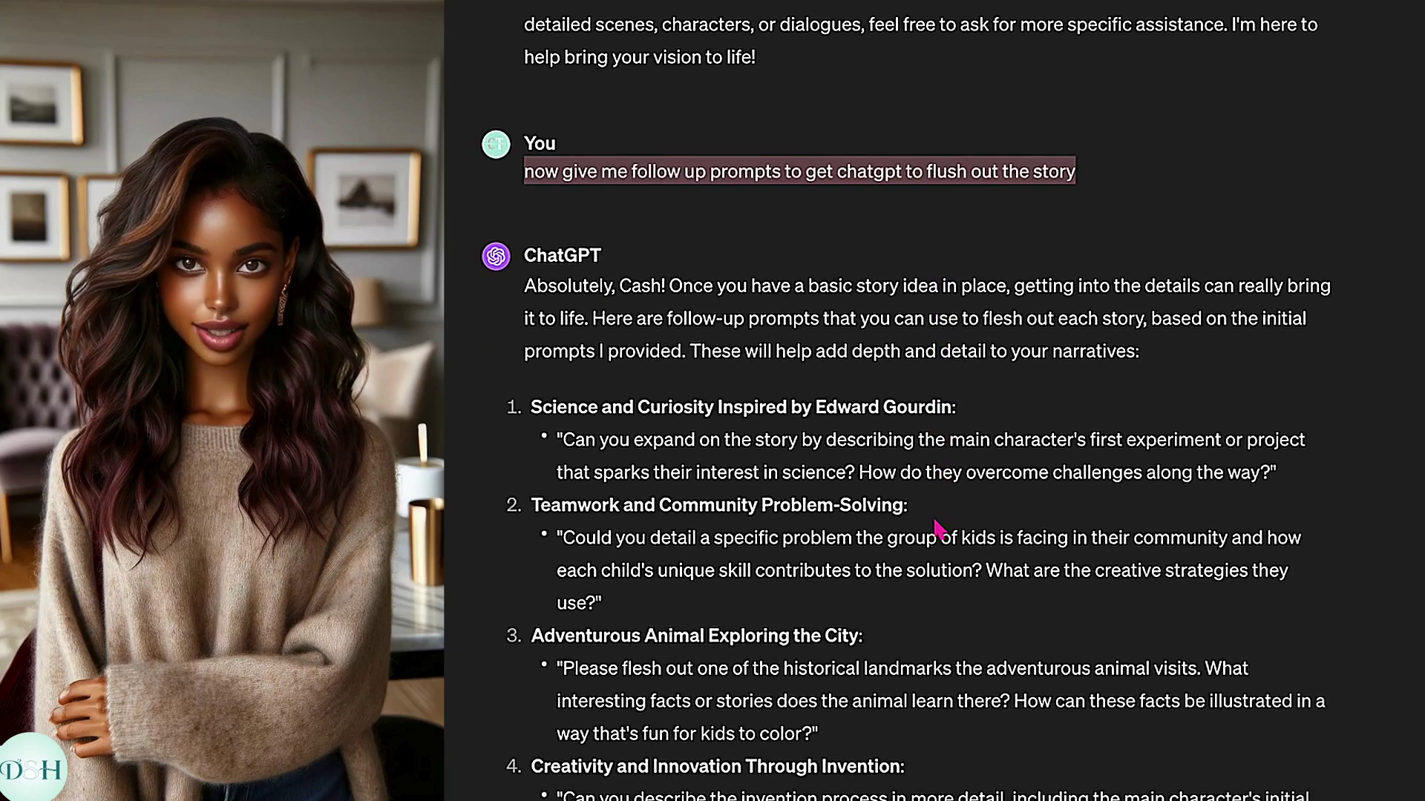
{"action": "scroll", "coordinate": [935, 524], "scroll_direction": "down", "scroll_amount": 3}
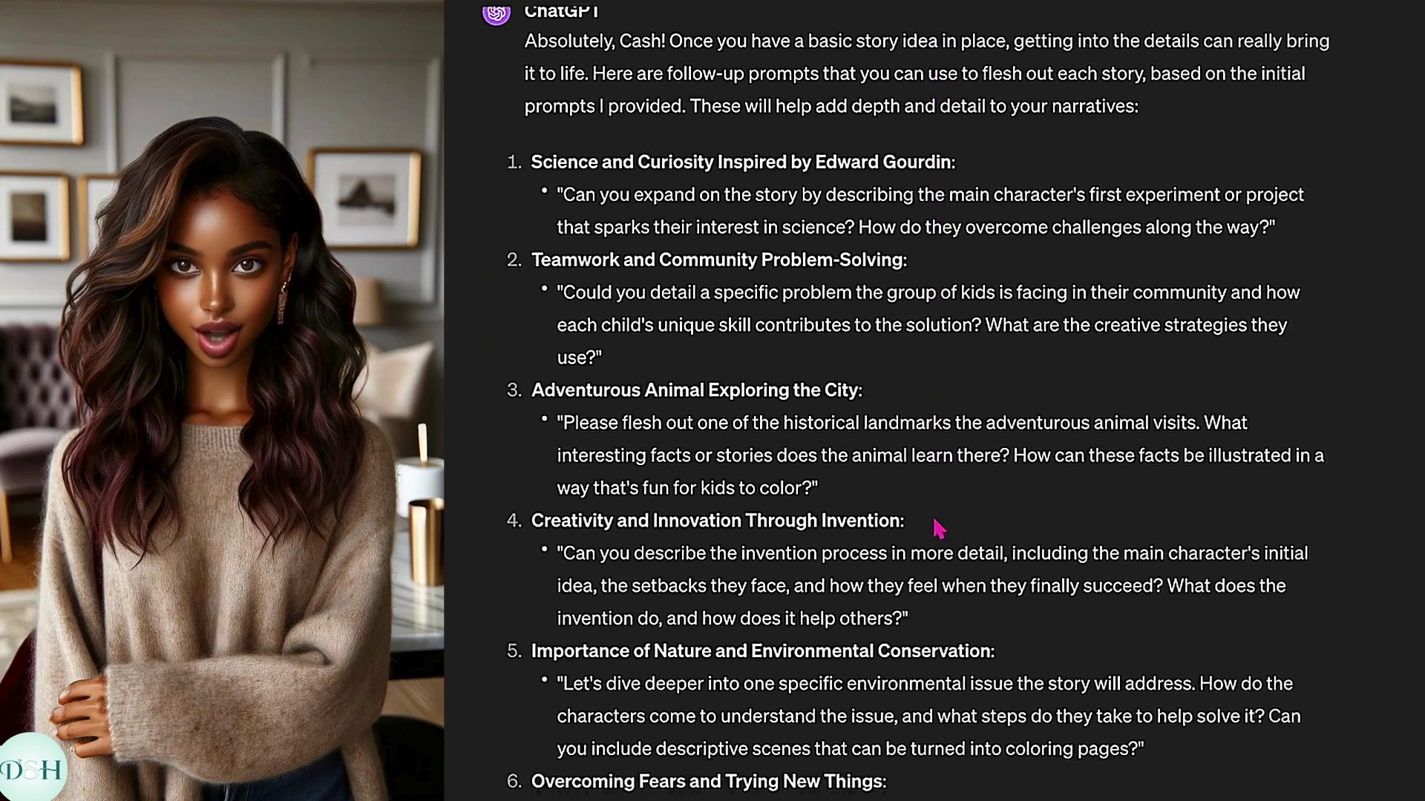
{"action": "scroll", "coordinate": [936, 527], "scroll_direction": "down", "scroll_amount": 3}
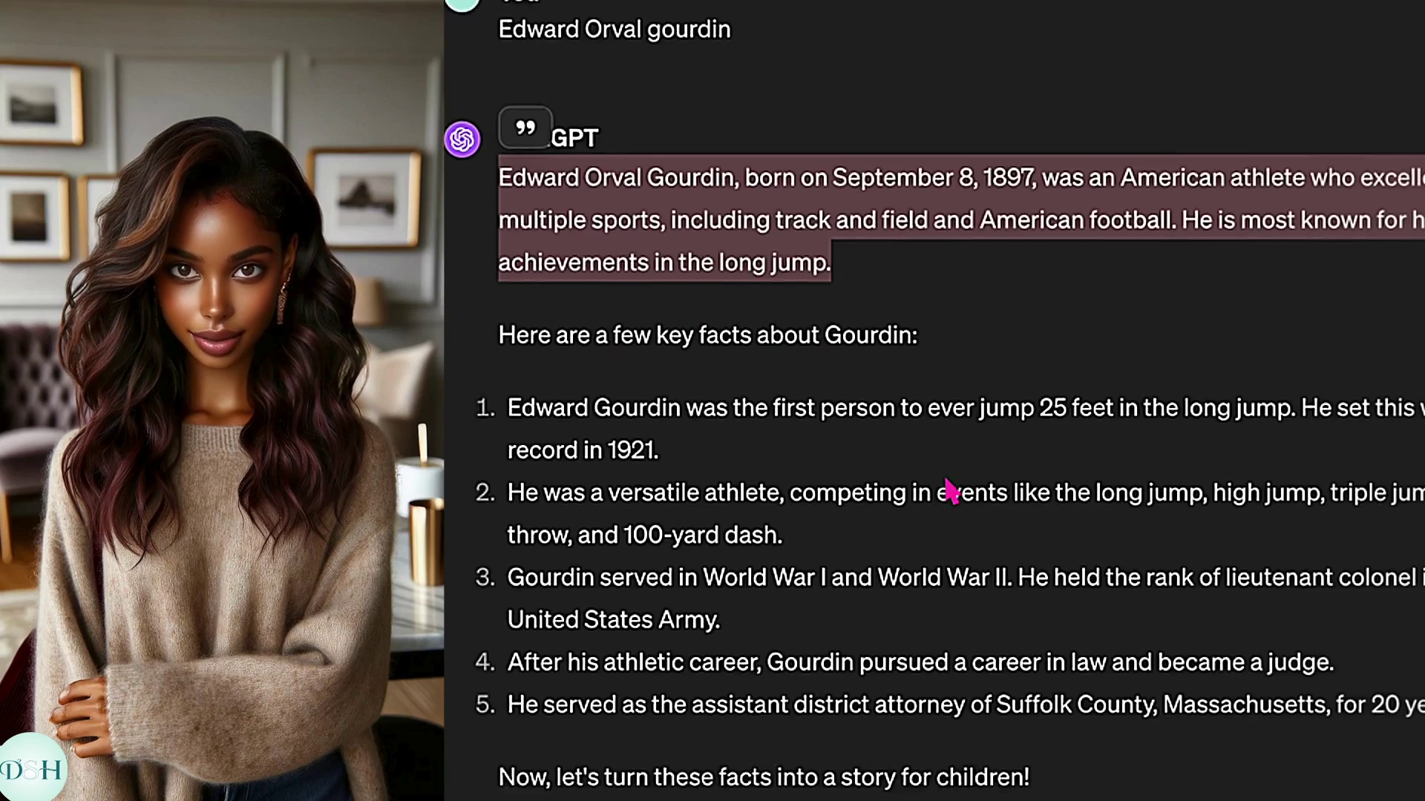
{"action": "scroll", "coordinate": [949, 490], "scroll_direction": "down", "scroll_amount": 6}
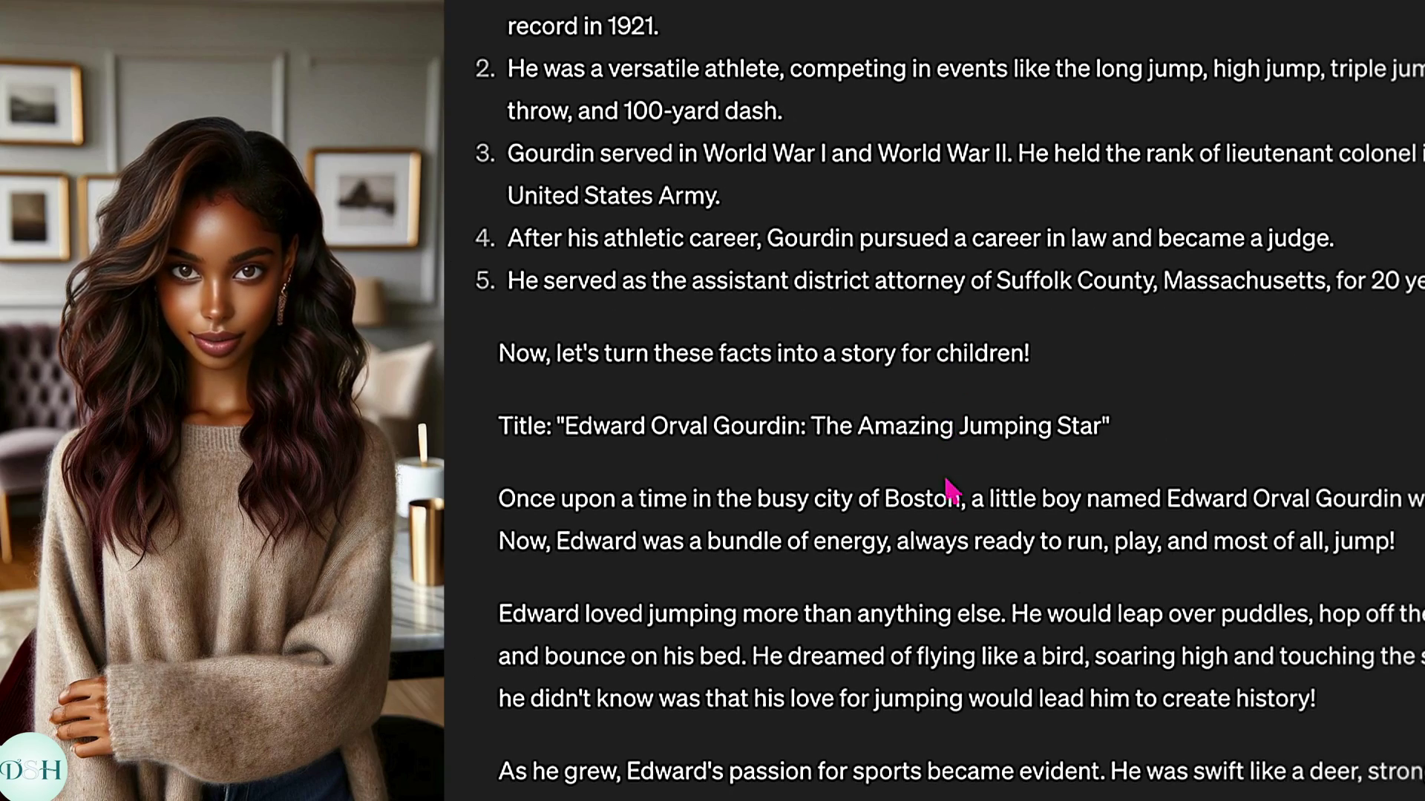
{"action": "scroll", "coordinate": [945, 481], "scroll_direction": "down", "scroll_amount": 1}
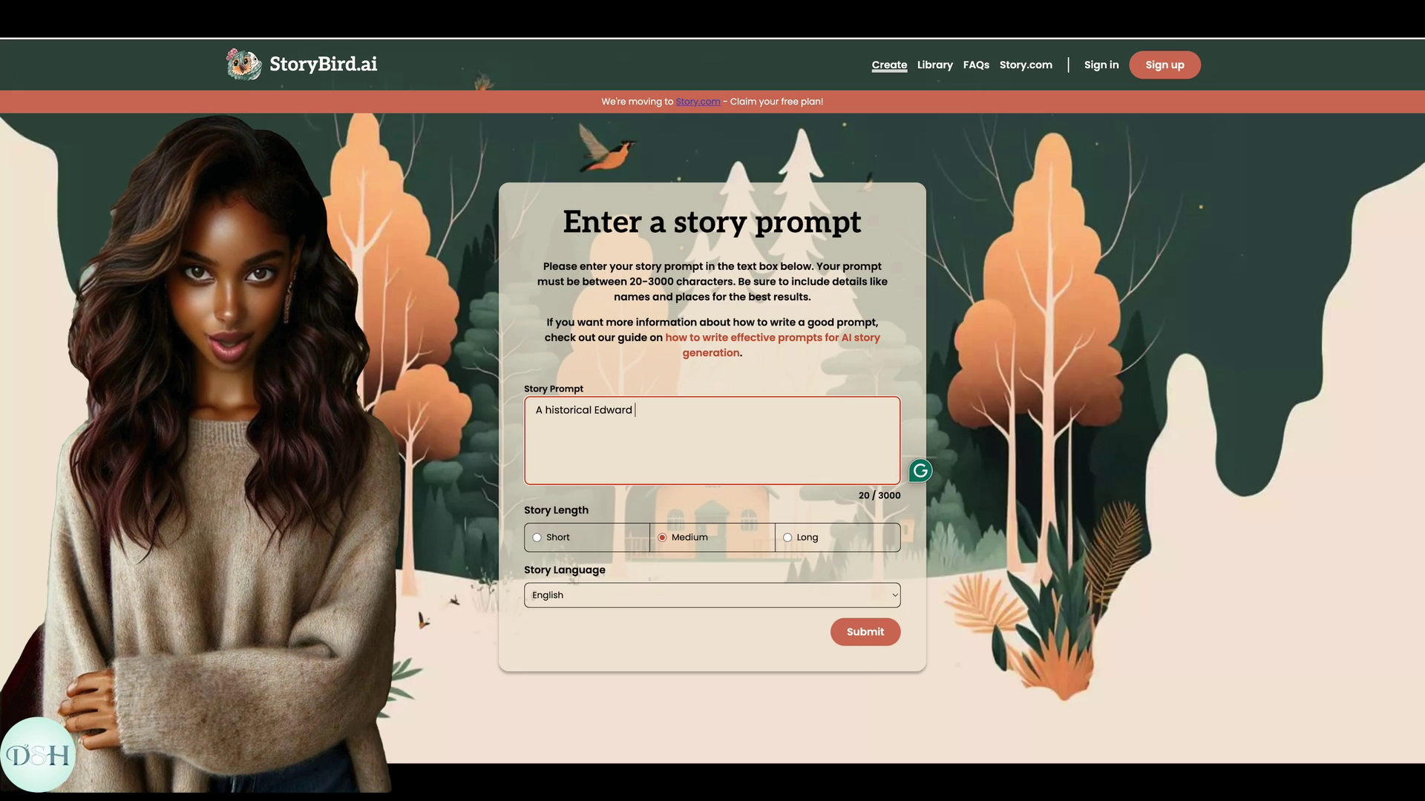
- Enter the Edward Gourdin story prompt, choose the Cartoon style, and submit the request
{"action": "type", "text": "Gu"}
{"action": "key", "text": "BackSpace"}
{"action": "type", "text": "ourdin"}
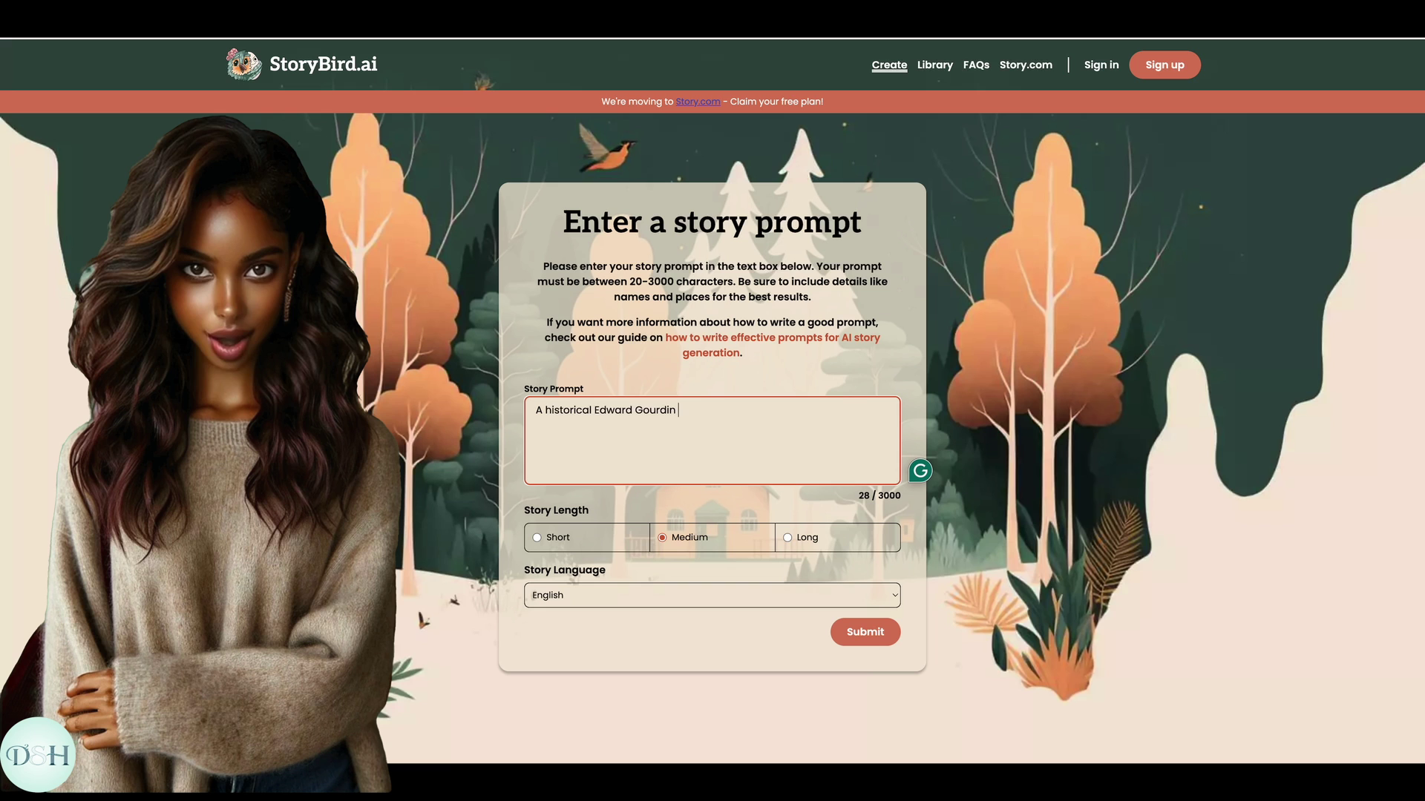
{"action": "type", "text": " who was"}
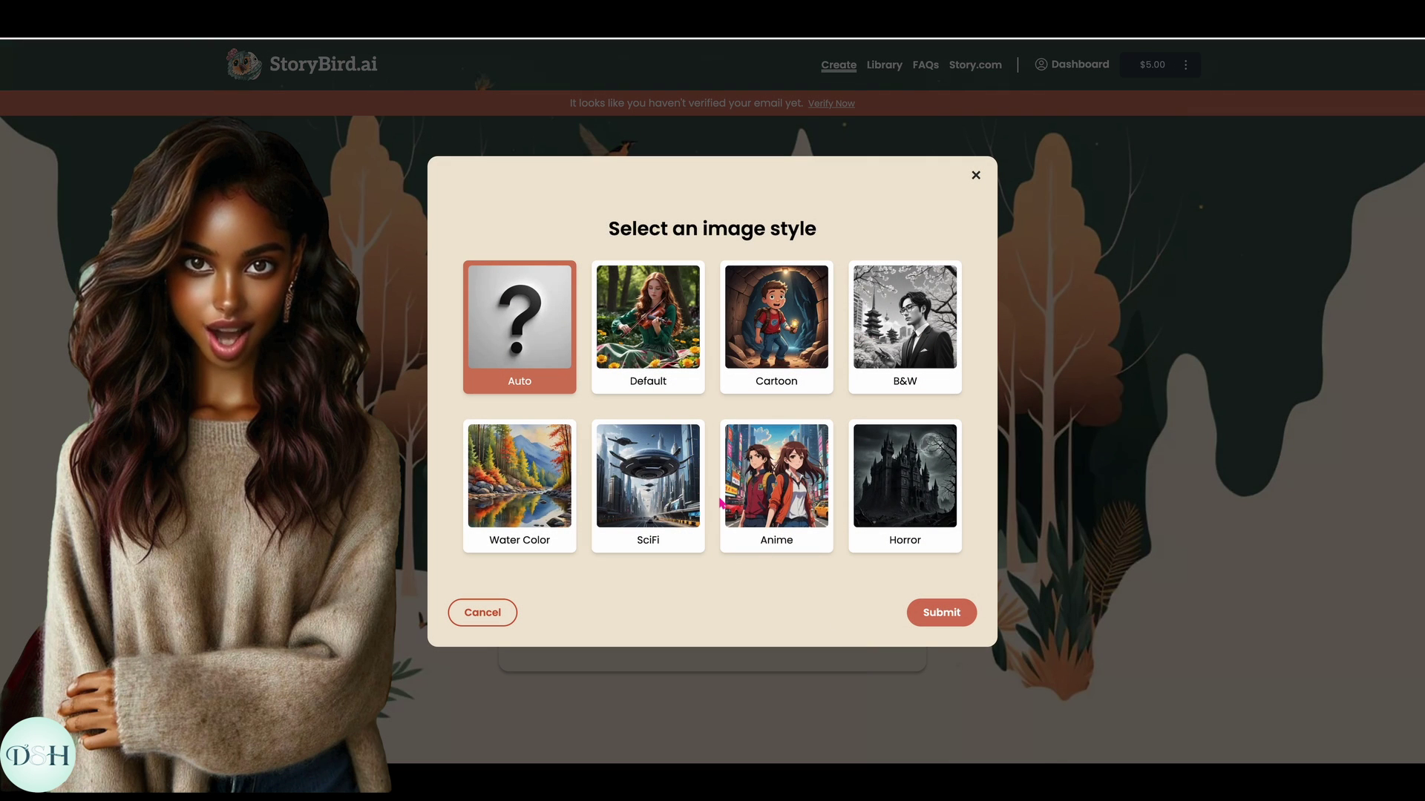
{"action": "left_click", "coordinate": [797, 345]}
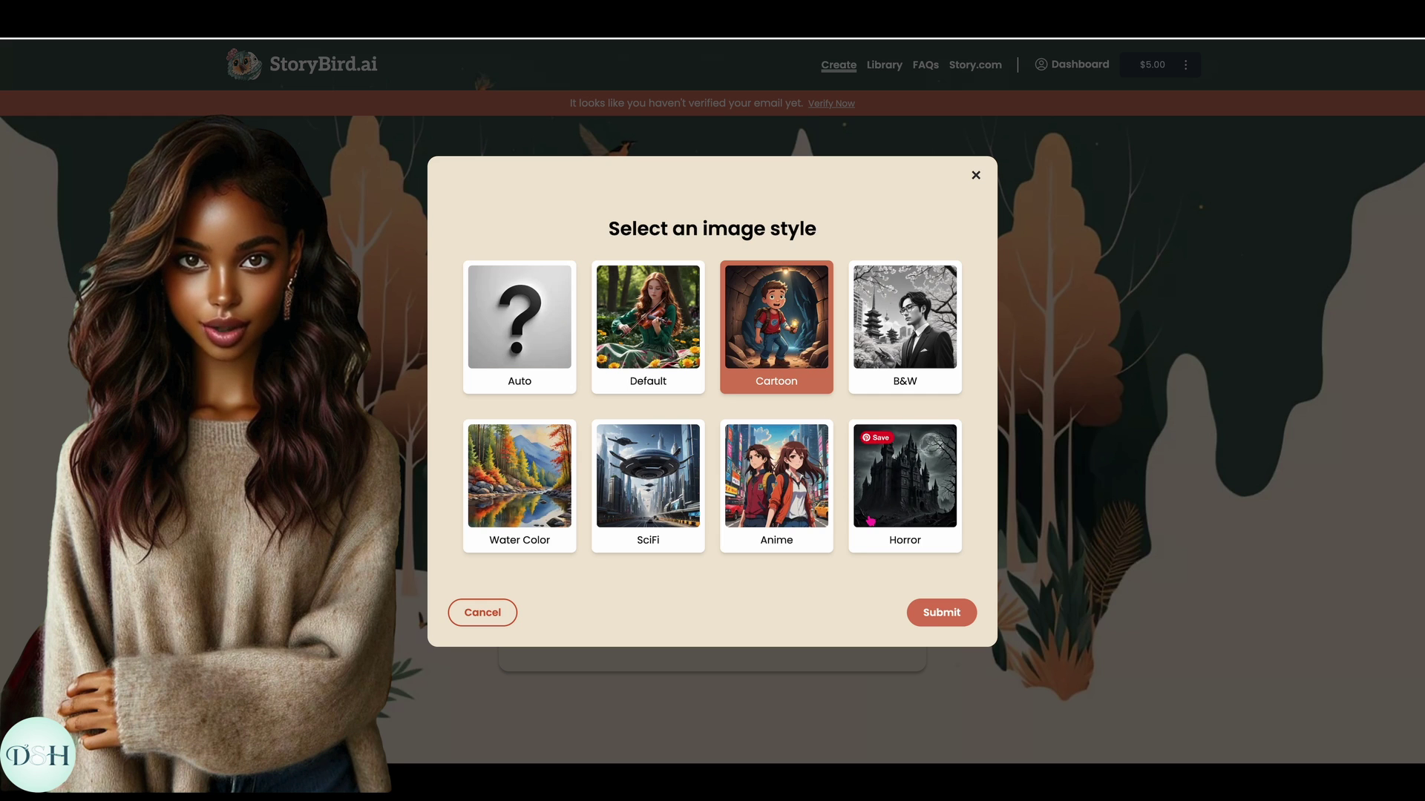
{"action": "left_click", "coordinate": [943, 615]}
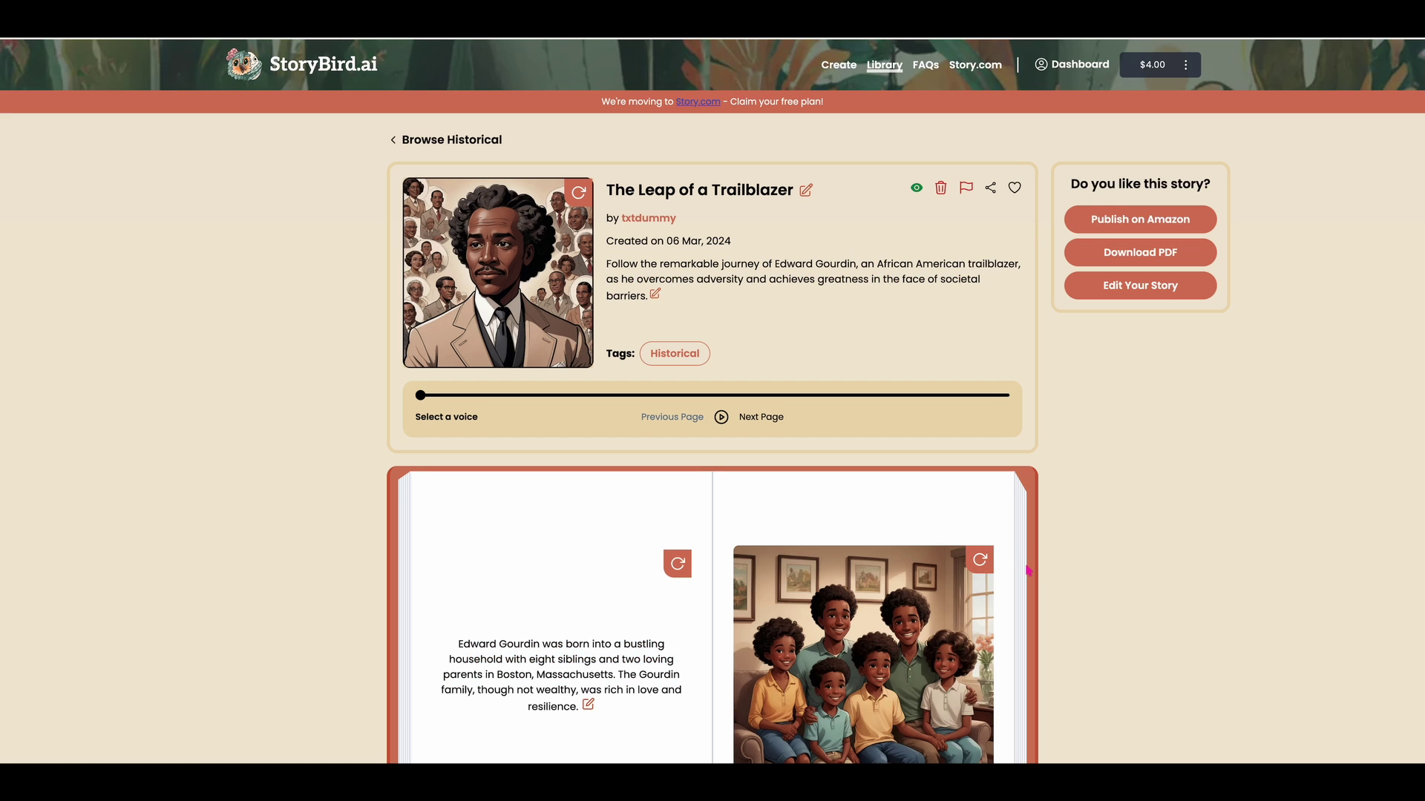
{"action": "scroll", "coordinate": [1028, 570], "scroll_direction": "down", "scroll_amount": 3}
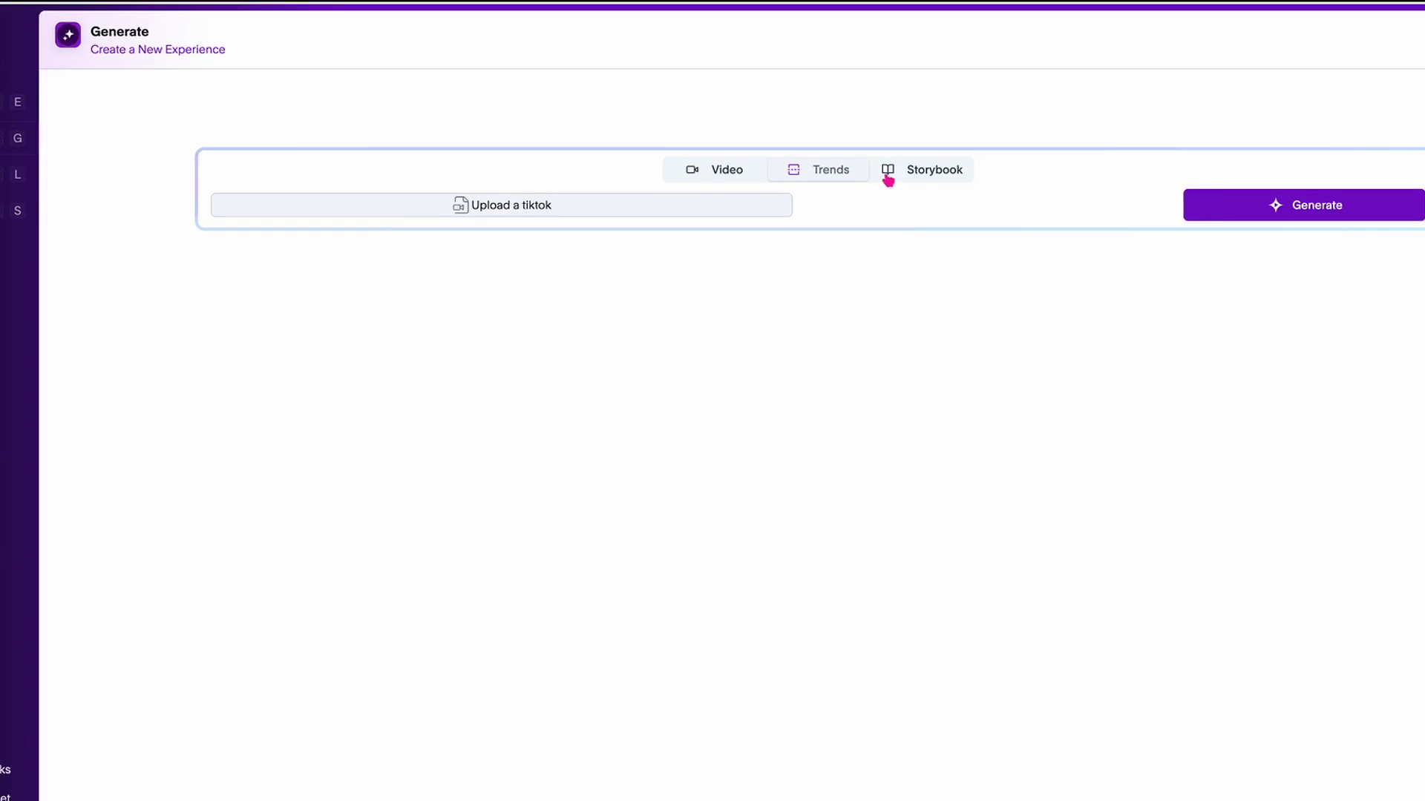
- Switch to Storybook and delete 'Follow the remarkable journey of' so the prompt starts with Edward Gourdin
{"action": "left_click", "coordinate": [887, 175]}
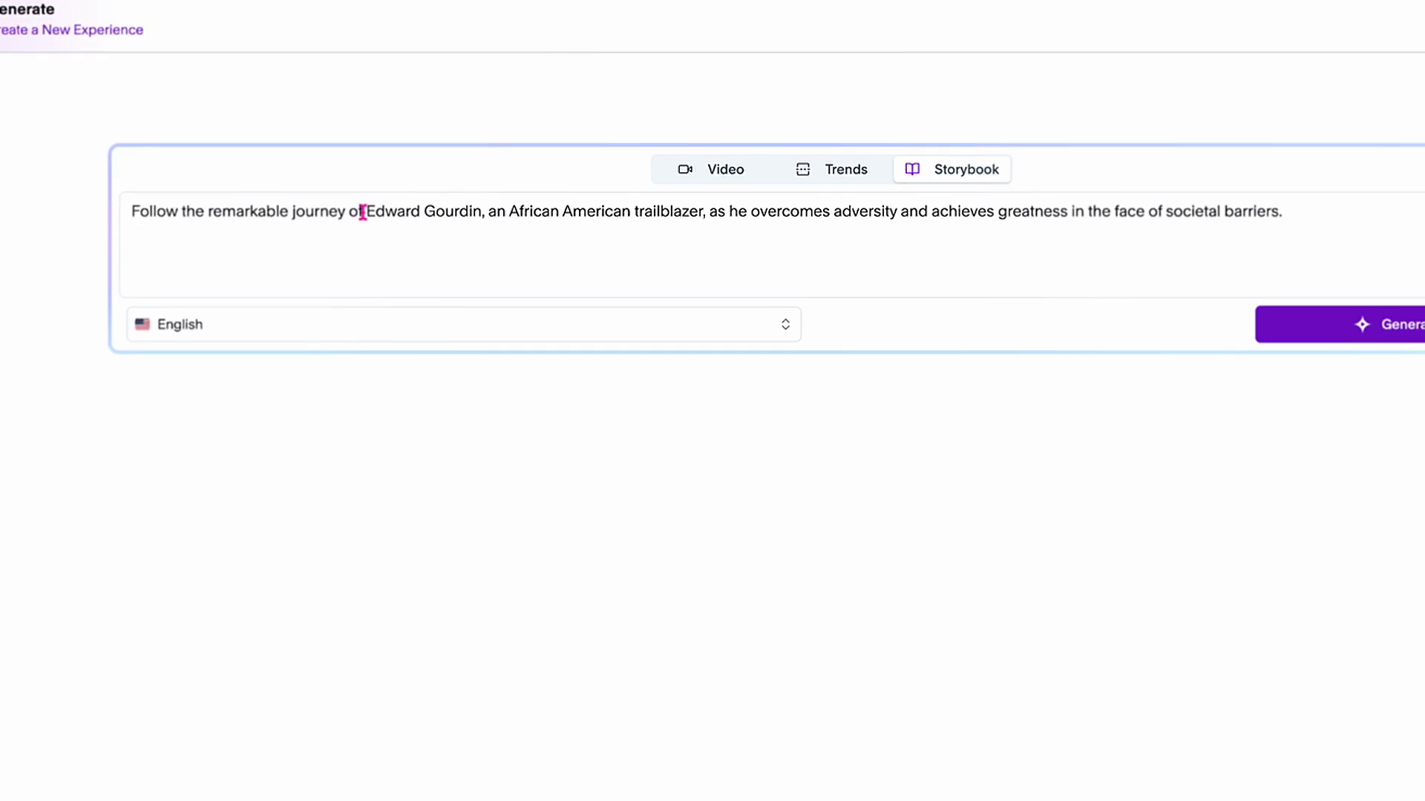
{"action": "left_click_drag", "start_coordinate": [302, 219], "coordinate": [0, 234]}
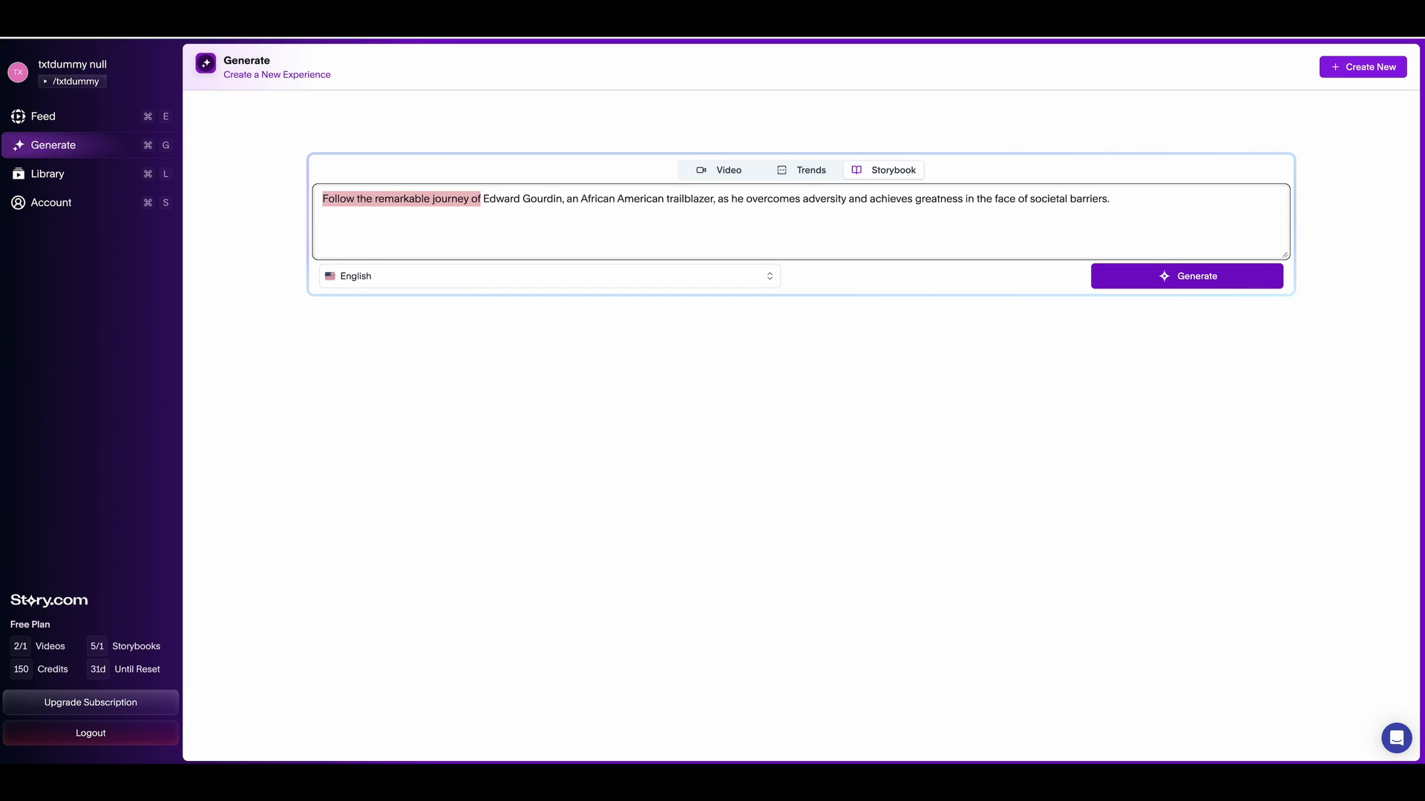
{"action": "key", "text": "BackSpace"}
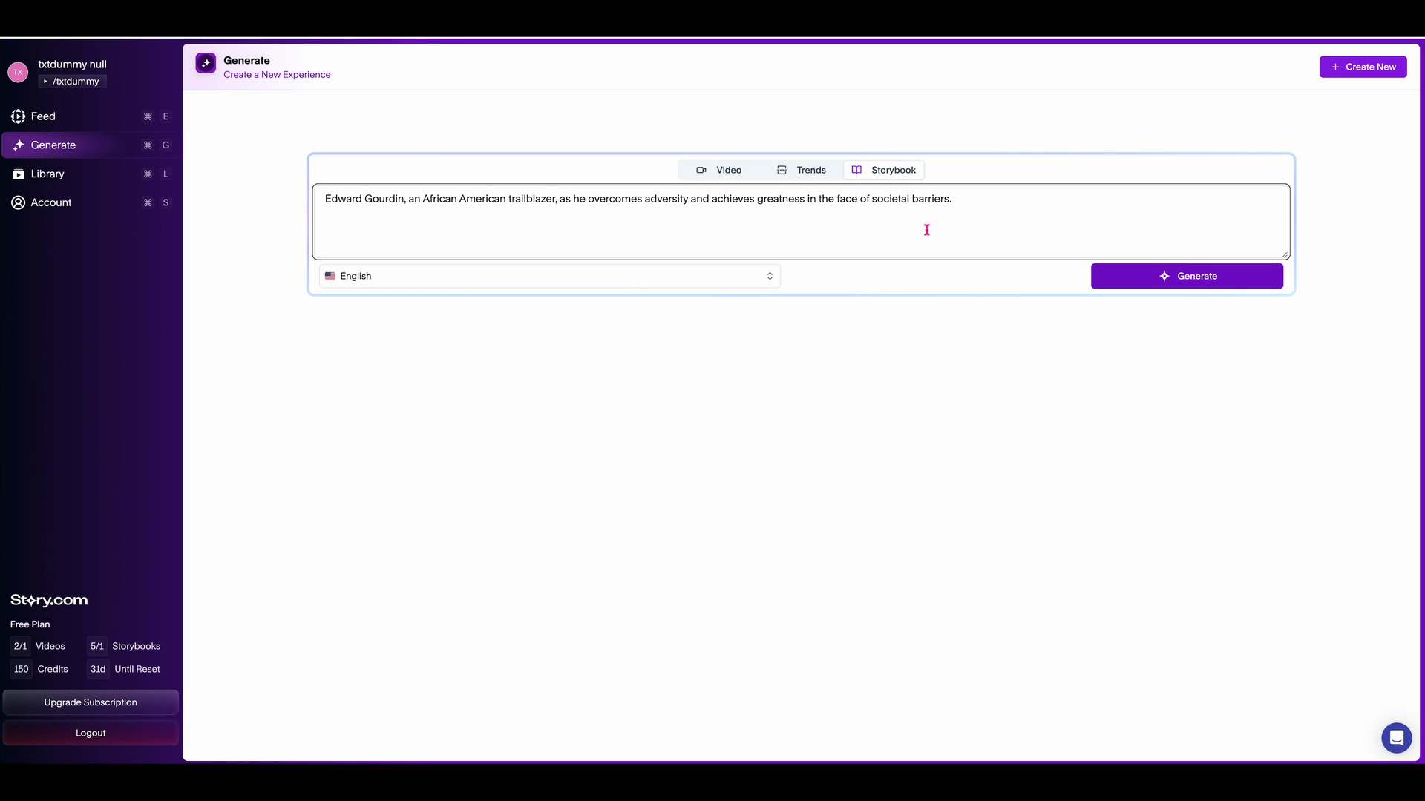
{"action": "left_click", "coordinate": [957, 201]}
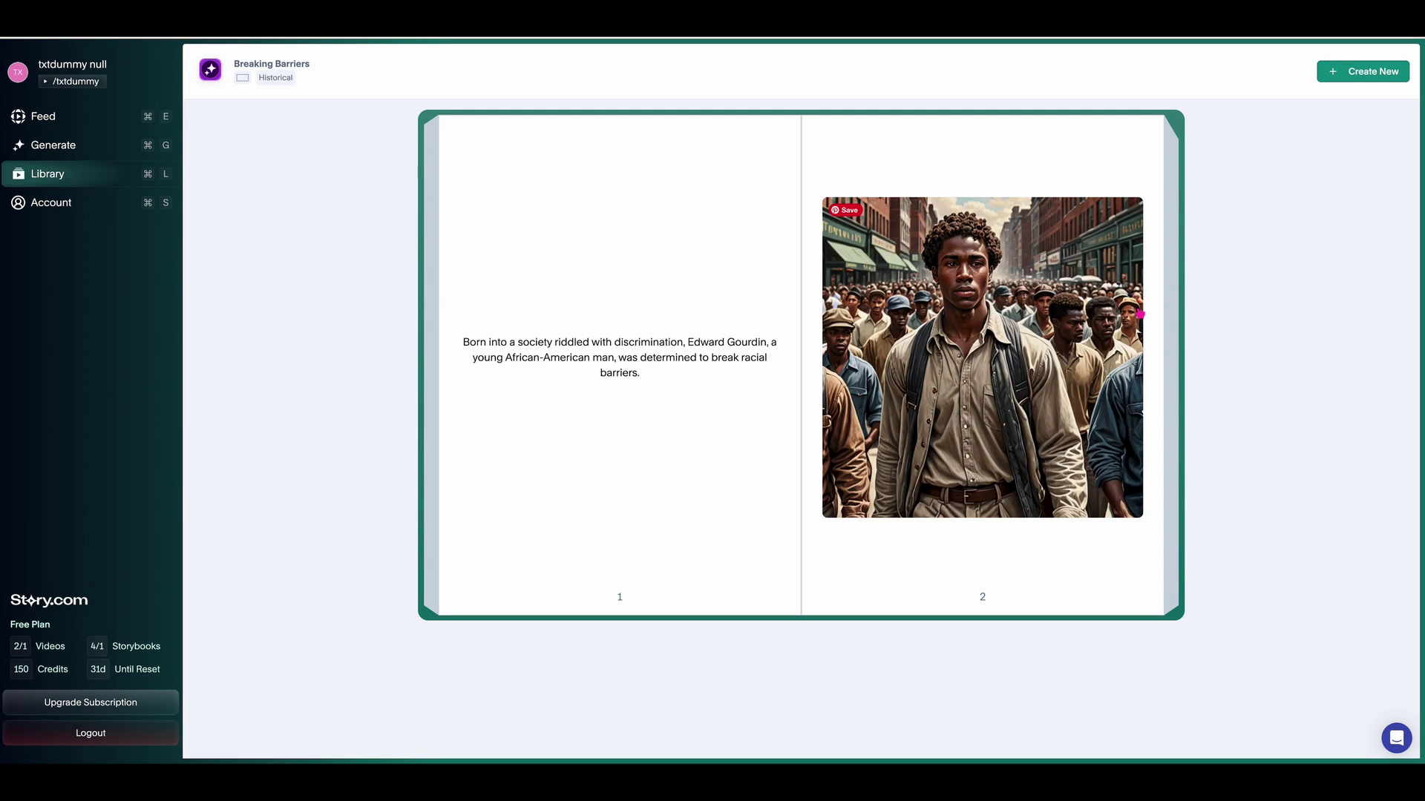
- Page through spreads 3–6, then restyle the storyboard images in Anime after trying Sketch and Water Color
{"action": "left_click", "coordinate": [1143, 310]}
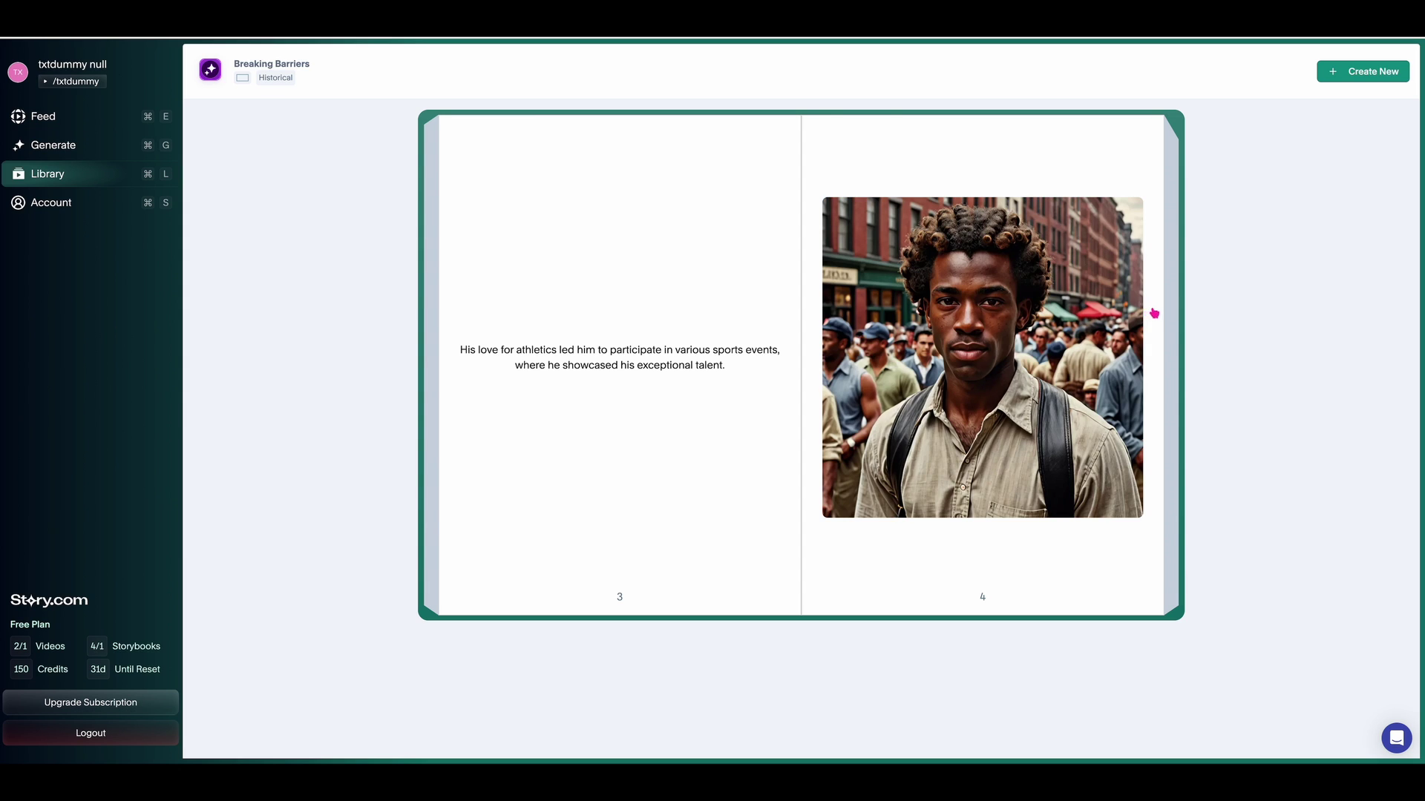
{"action": "left_click", "coordinate": [1154, 313]}
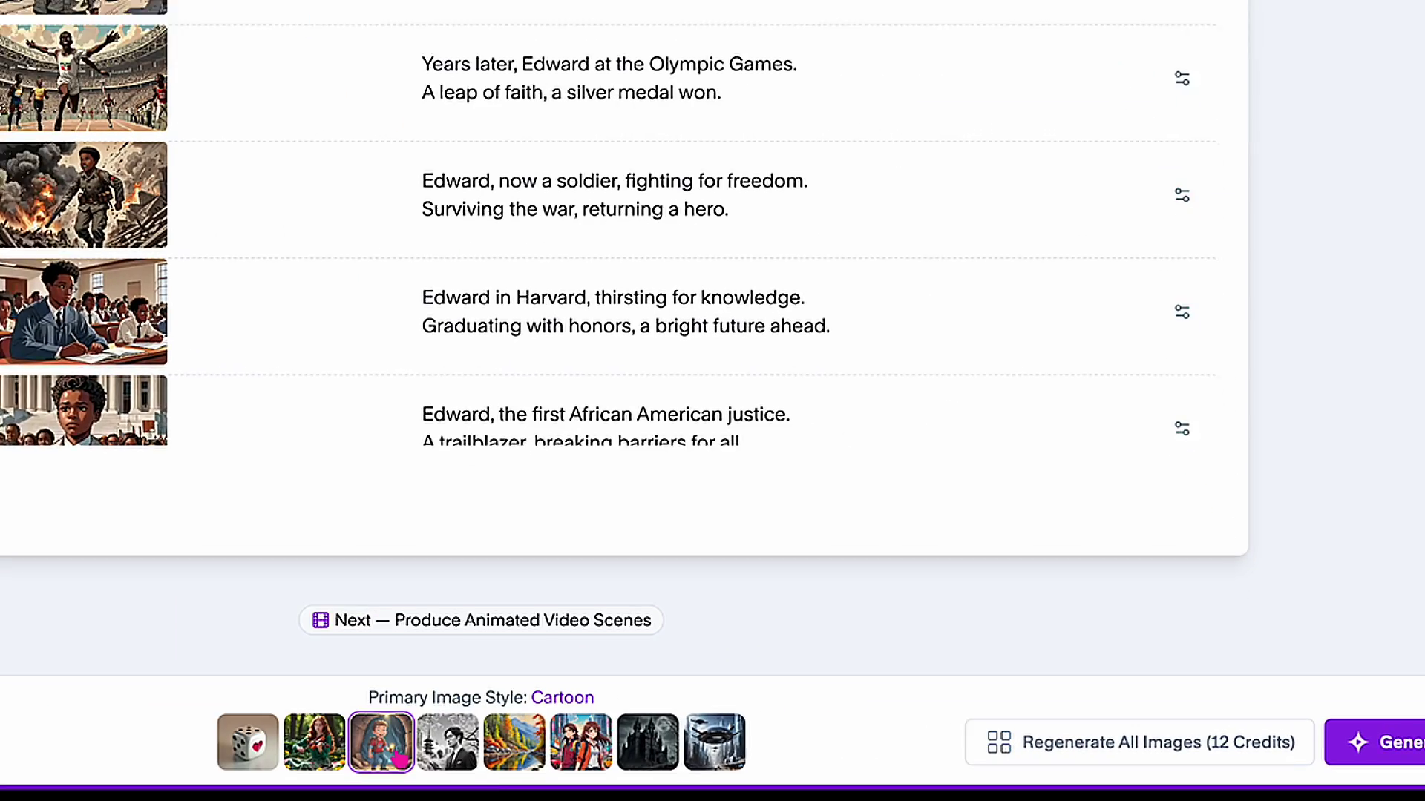
{"action": "left_click", "coordinate": [445, 753]}
{"action": "left_click", "coordinate": [515, 763]}
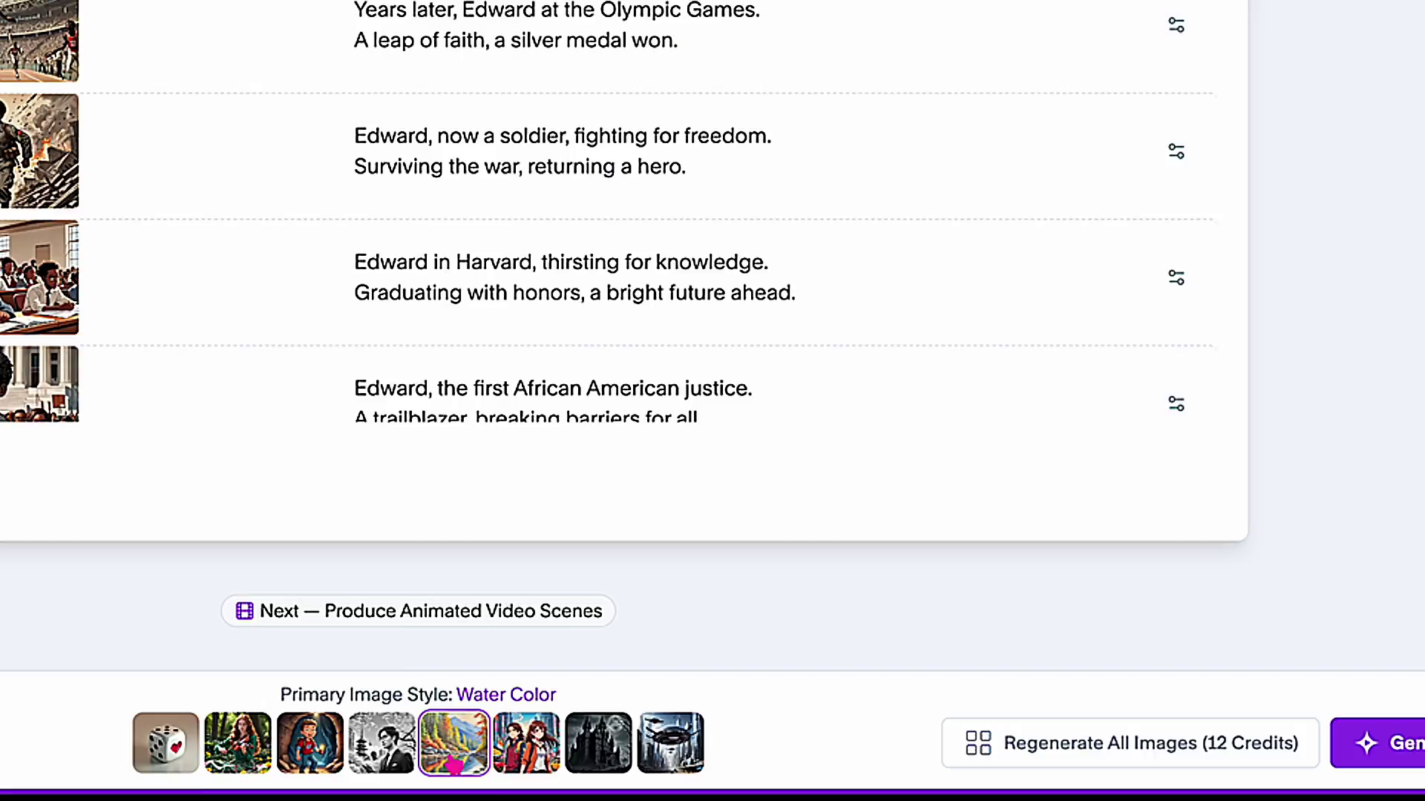
{"action": "left_click", "coordinate": [526, 742]}
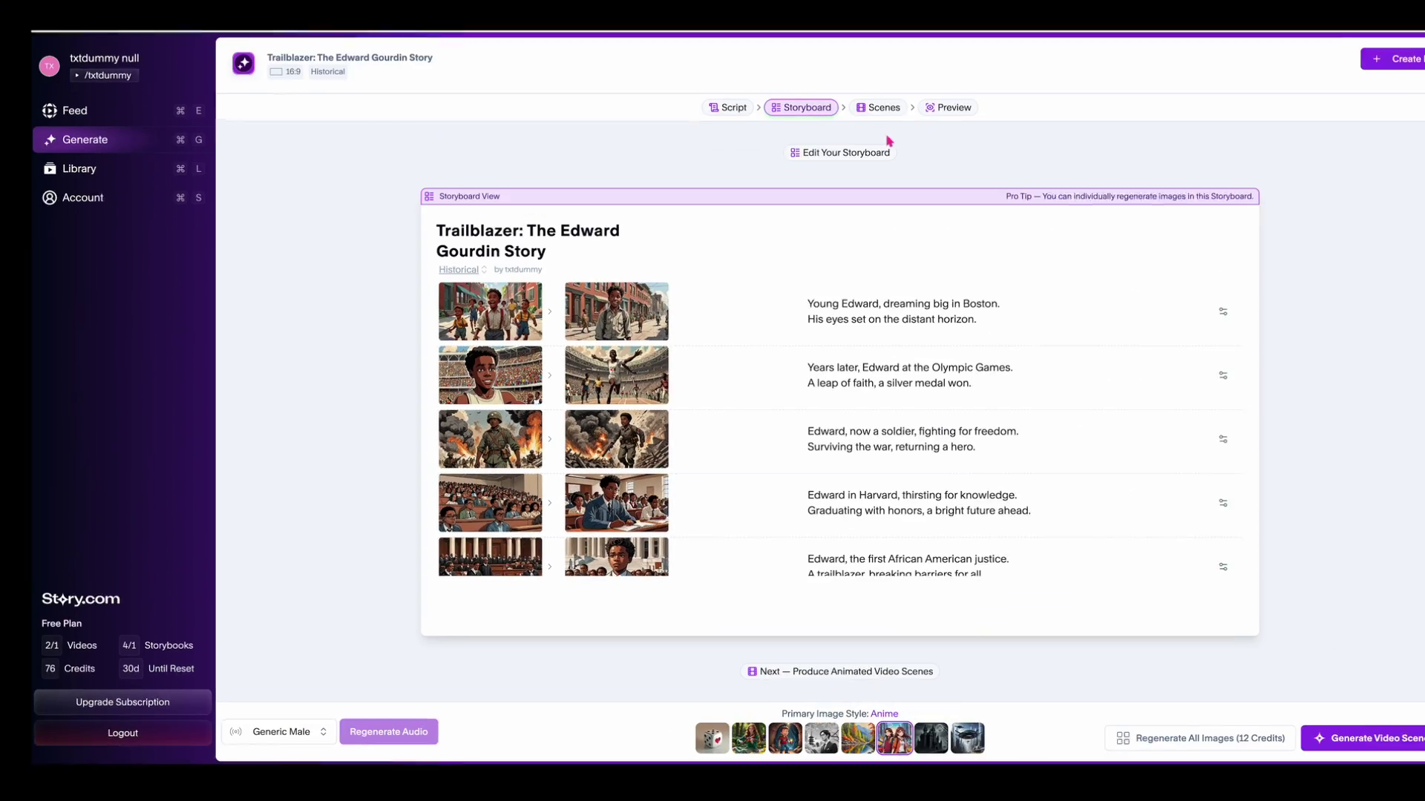
{"action": "left_click", "coordinate": [884, 116]}
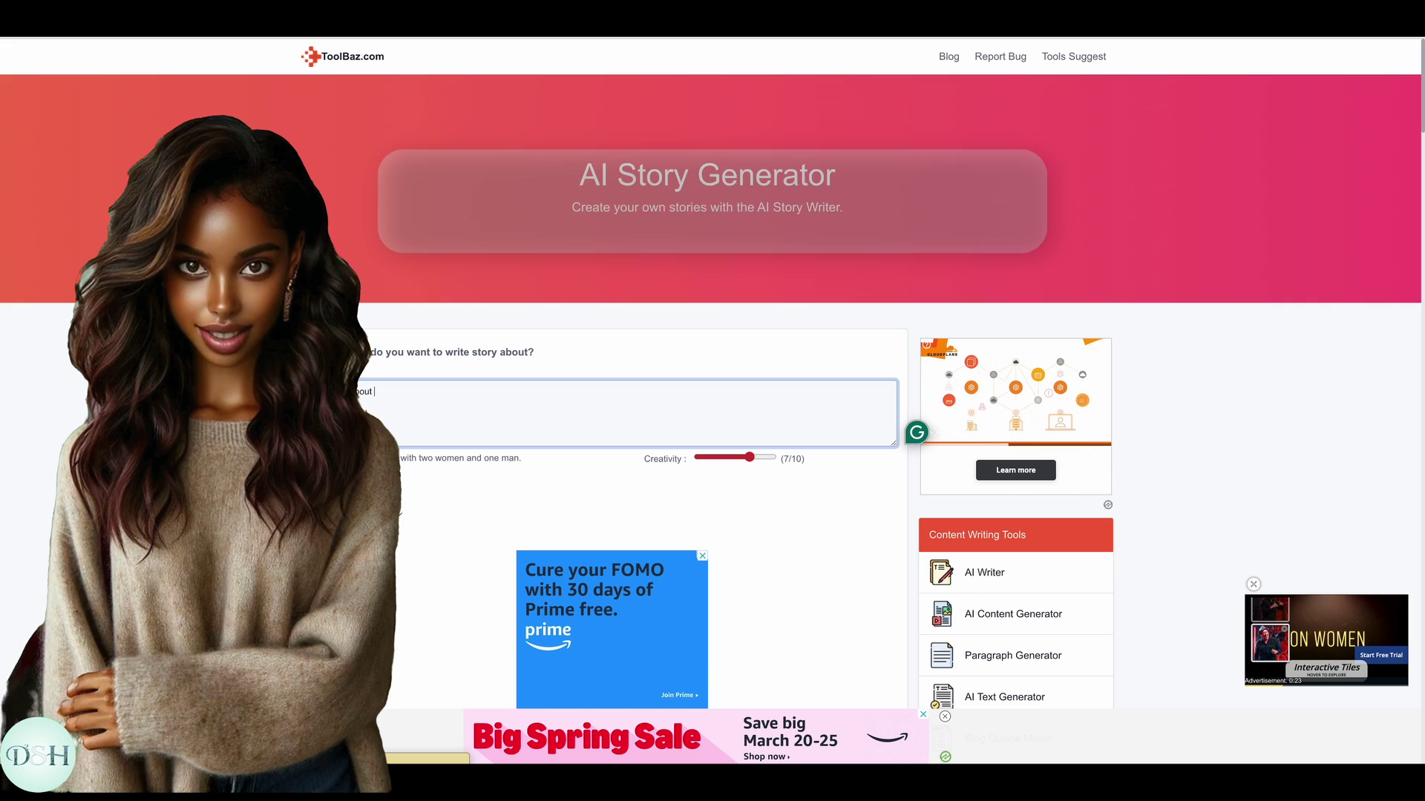
- Generate a story about a young boy becoming a scientist and select its first paragraph
{"action": "type", "text": "a y"}
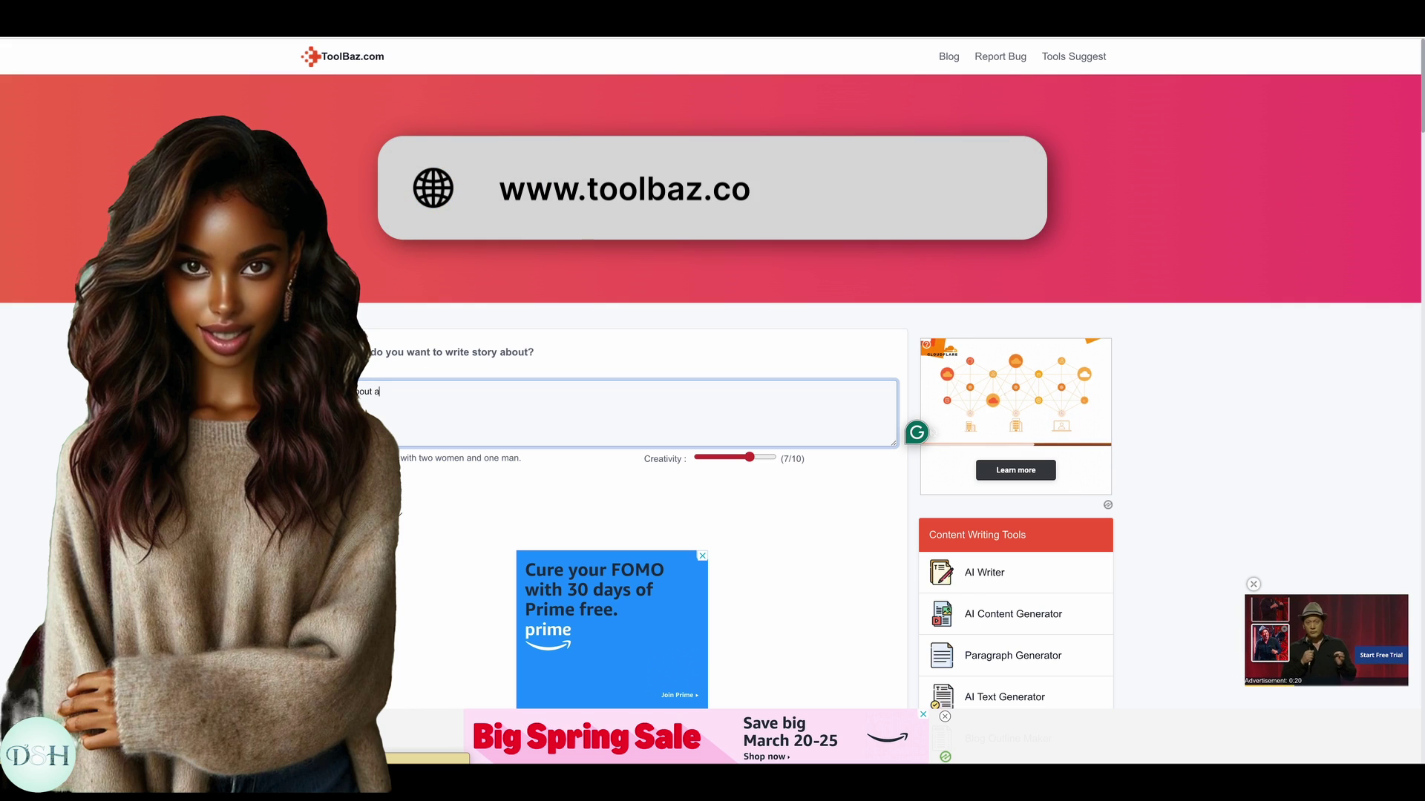
{"action": "type", "text": "oung"}
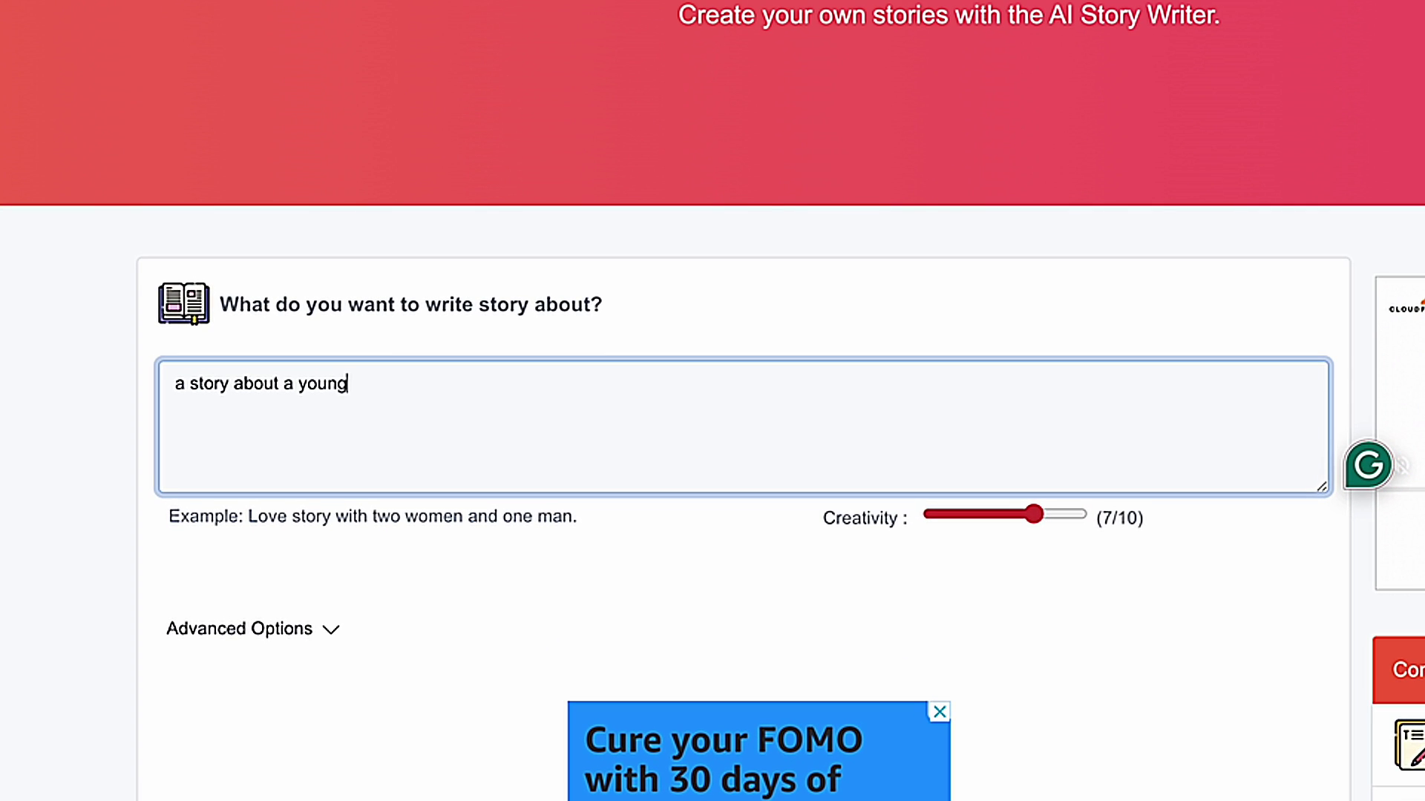
{"action": "type", "text": " bo"}
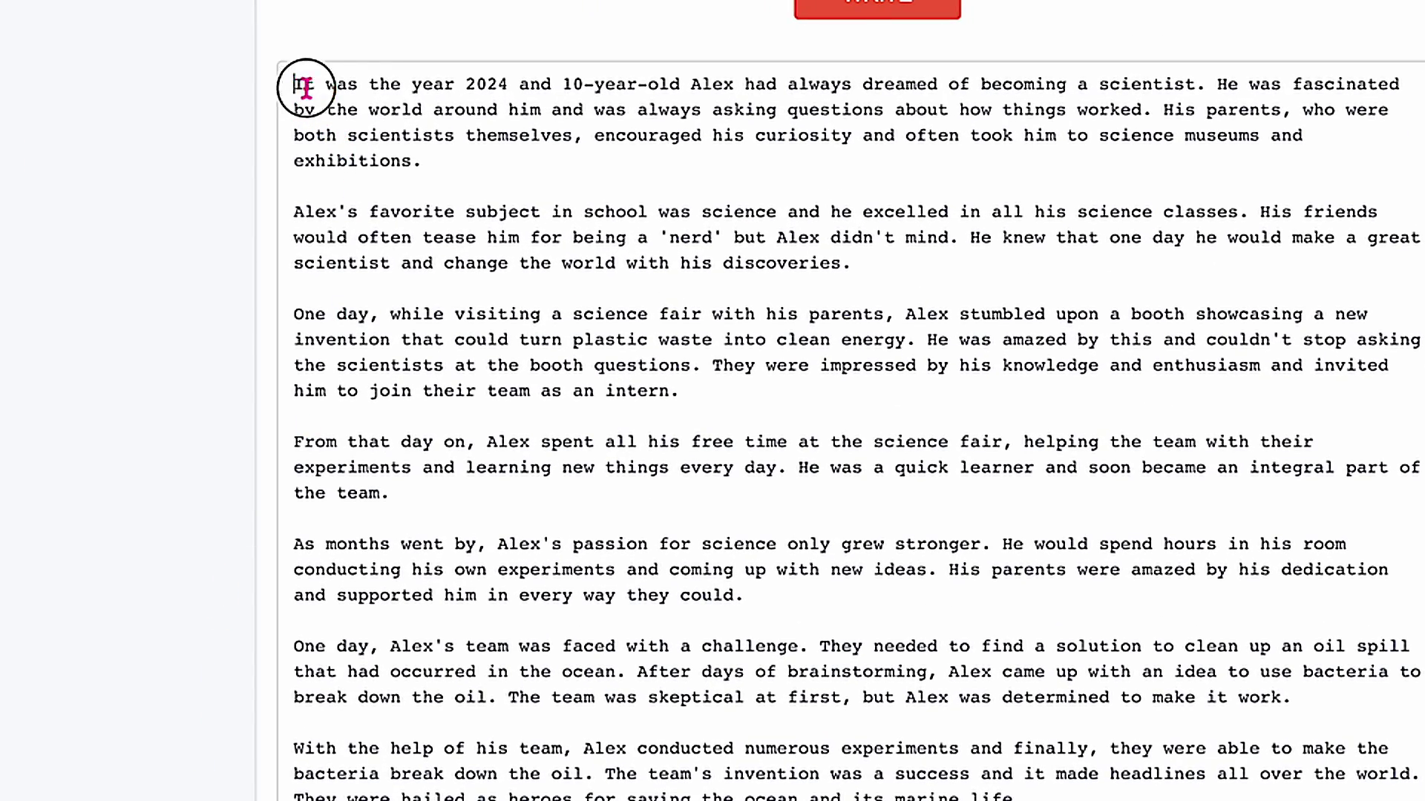
{"action": "left_click_drag", "start_coordinate": [305, 88], "coordinate": [487, 158]}
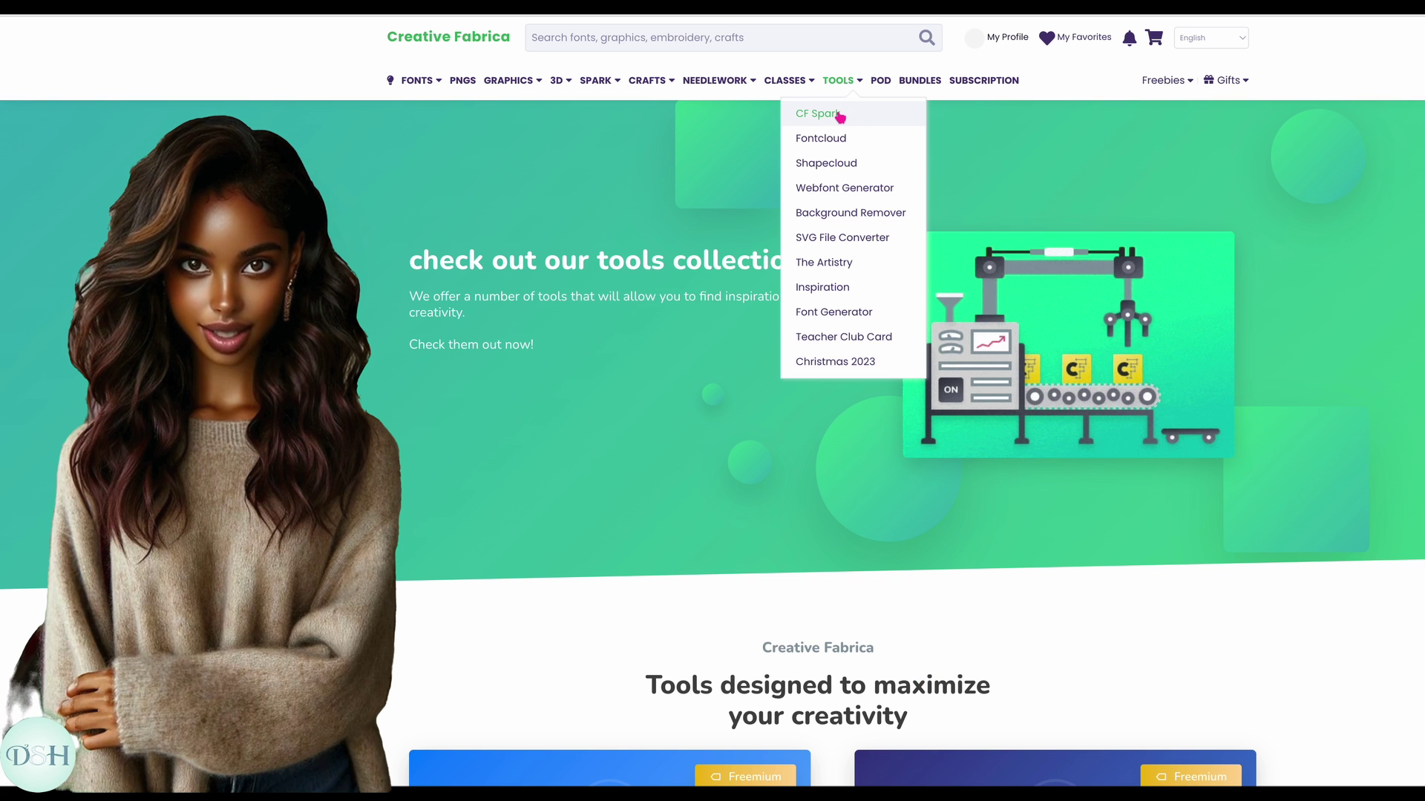
- Browse the CF Spark tool cards, then start a new blank Canva Doc and open its insert options
{"action": "left_click", "coordinate": [838, 114]}
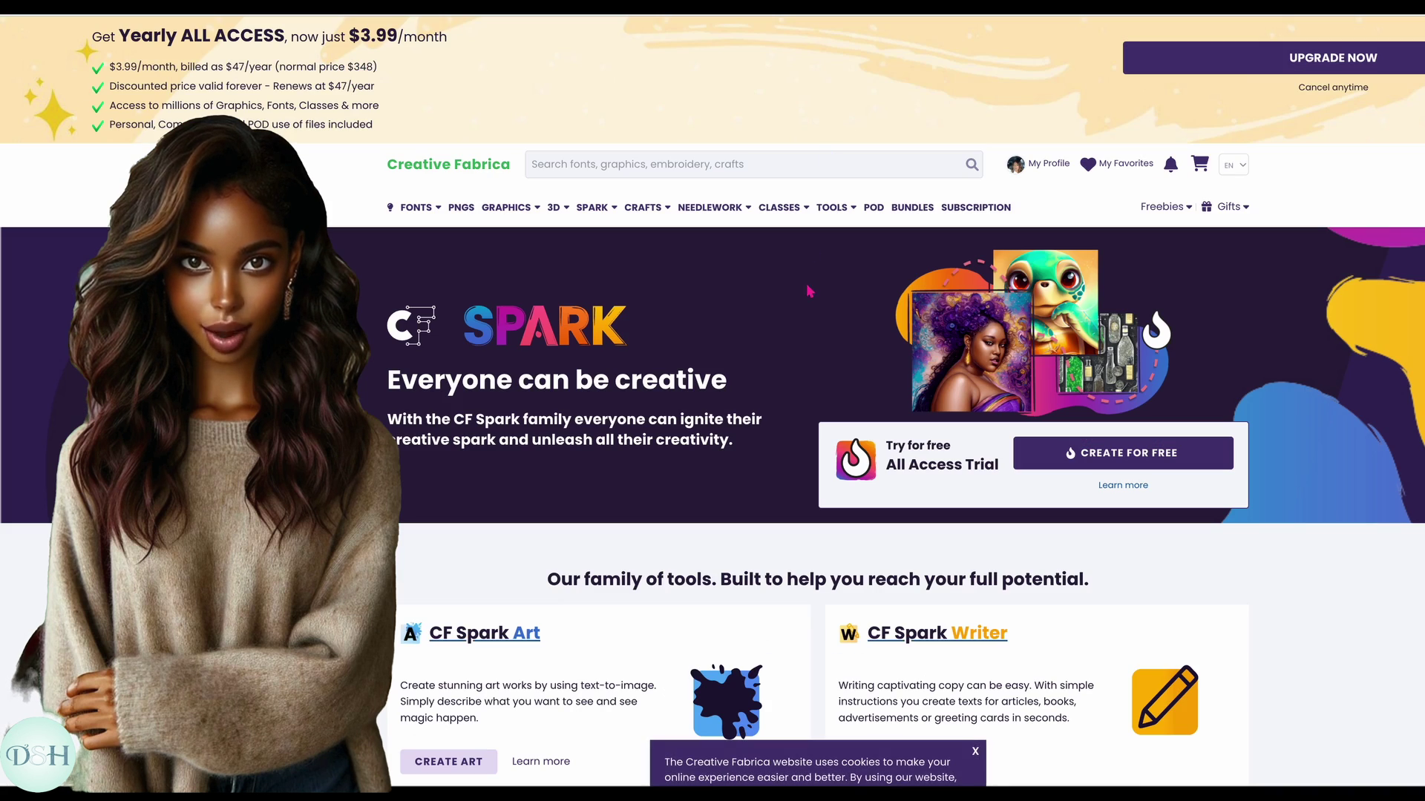
{"action": "scroll", "coordinate": [809, 290], "scroll_direction": "down", "scroll_amount": 5}
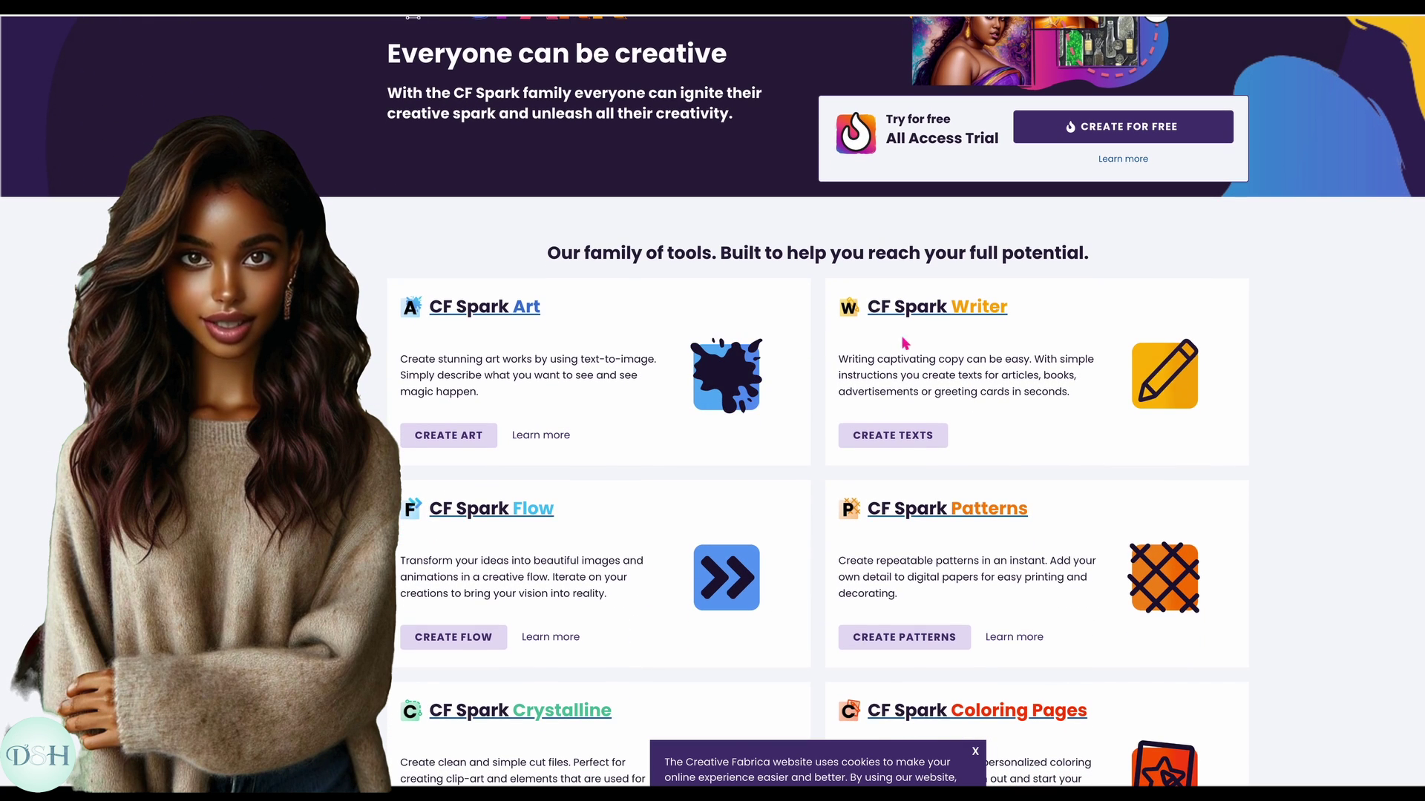
{"action": "scroll", "coordinate": [904, 343], "scroll_direction": "down", "scroll_amount": 4}
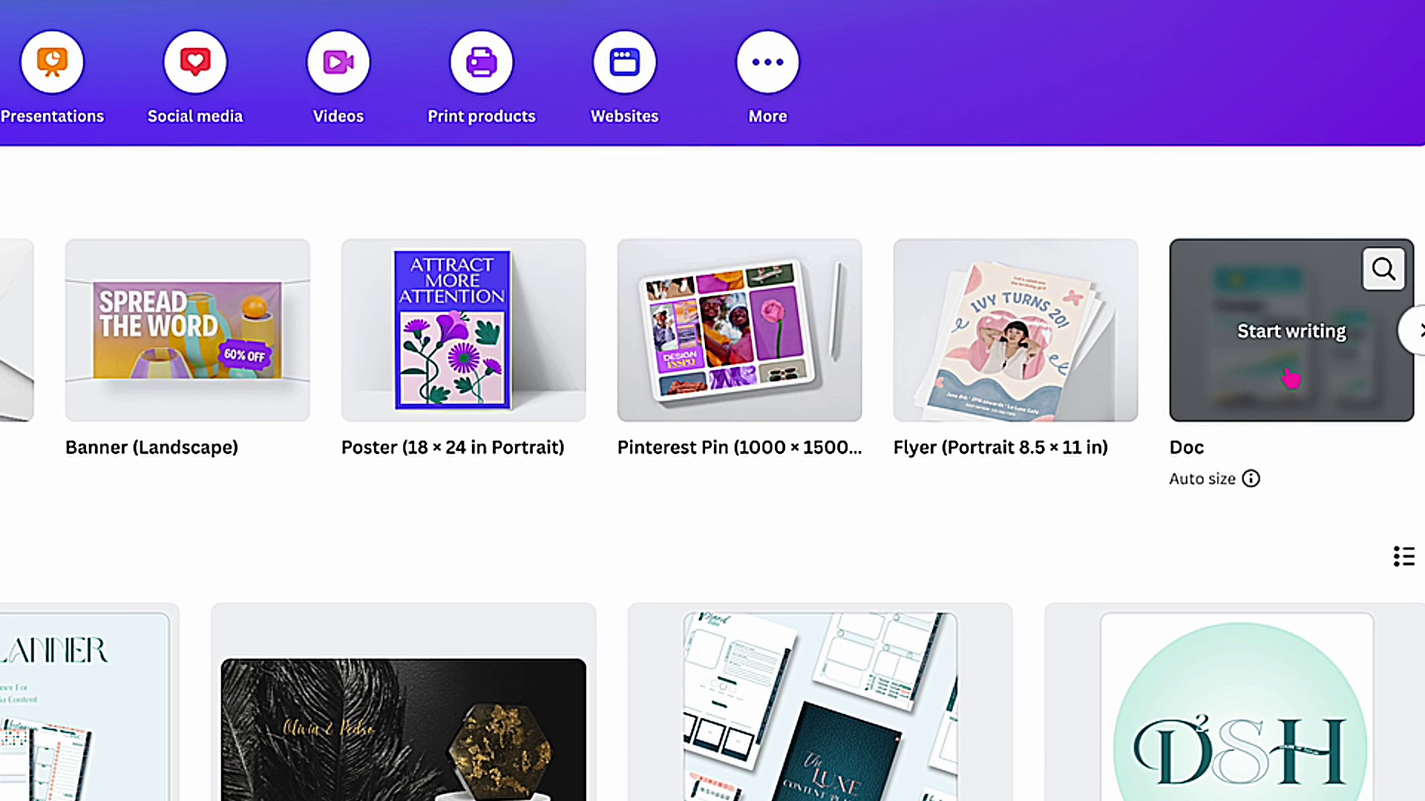
{"action": "left_click", "coordinate": [1287, 371]}
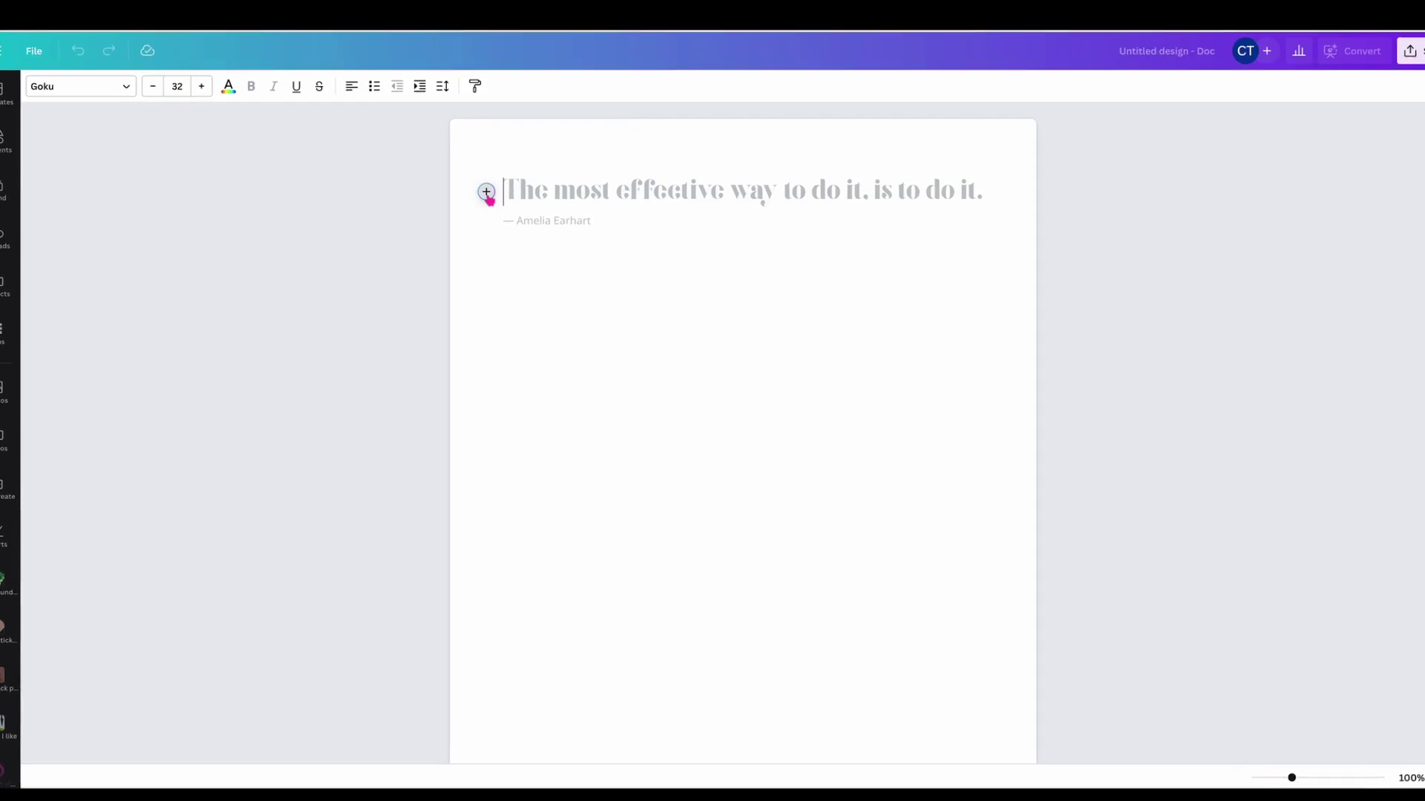
{"action": "left_click", "coordinate": [487, 191]}
- Have Magic Write generate 'a children's story that shows adversity'
{"action": "left_click", "coordinate": [635, 360]}
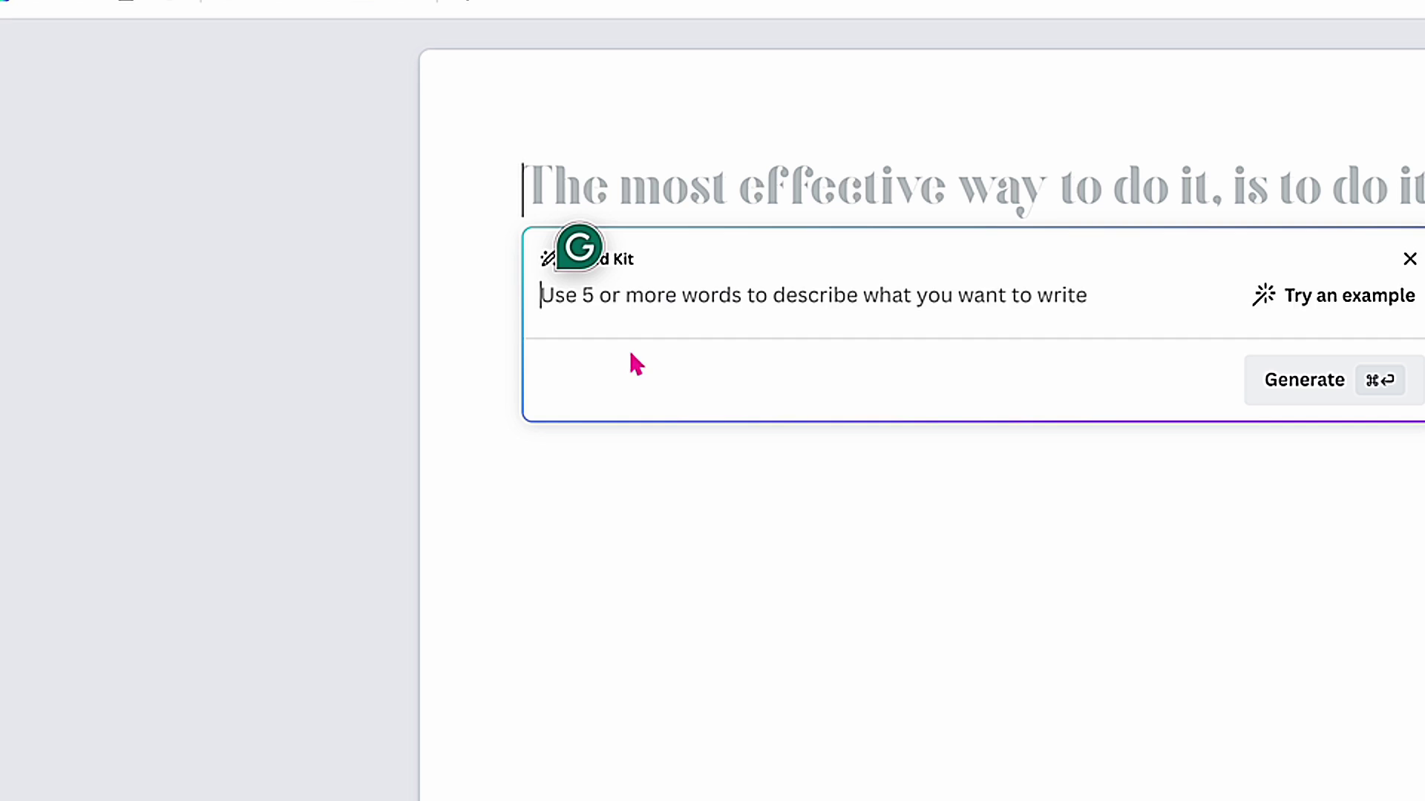
{"action": "type", "text": "a children's story that shows"}
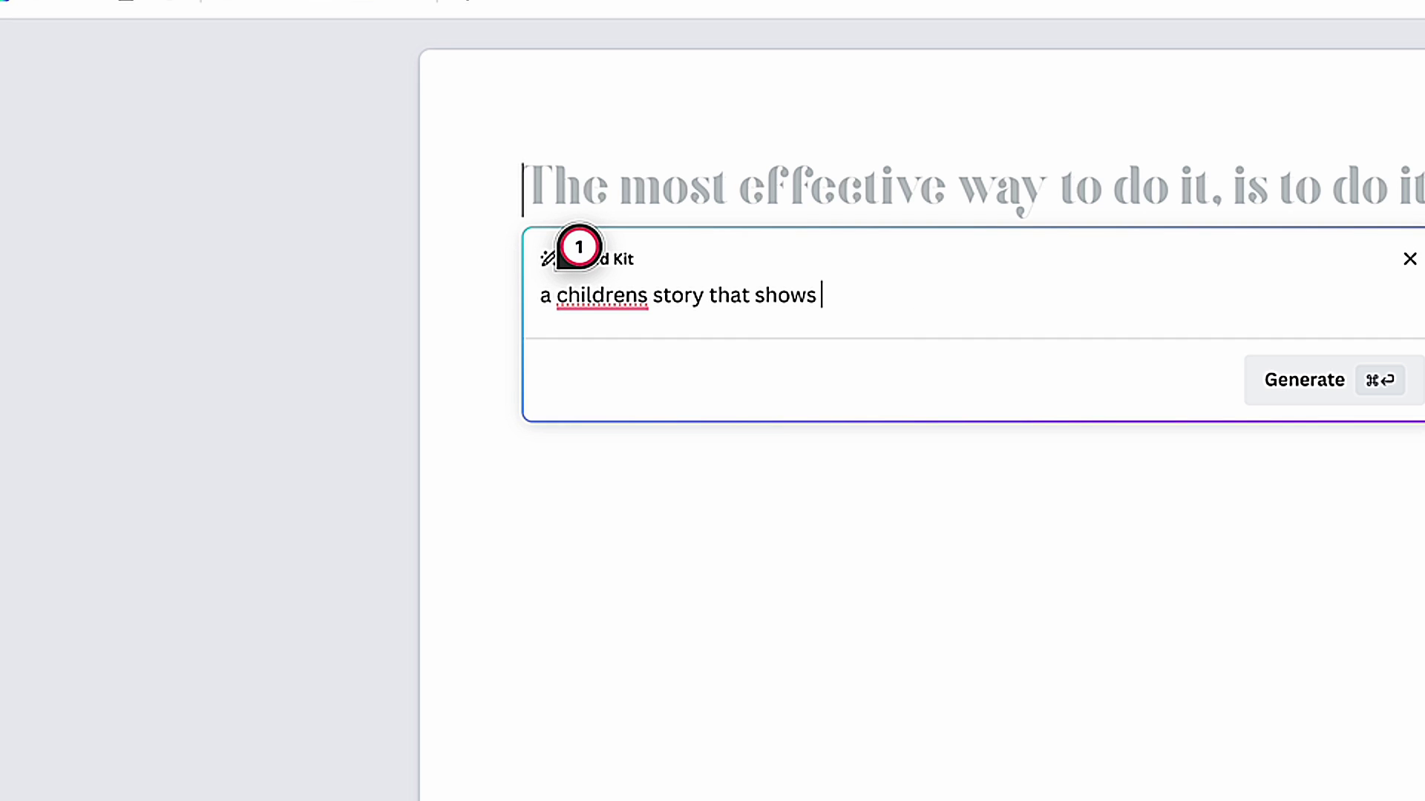
{"action": "type", "text": " advers"}
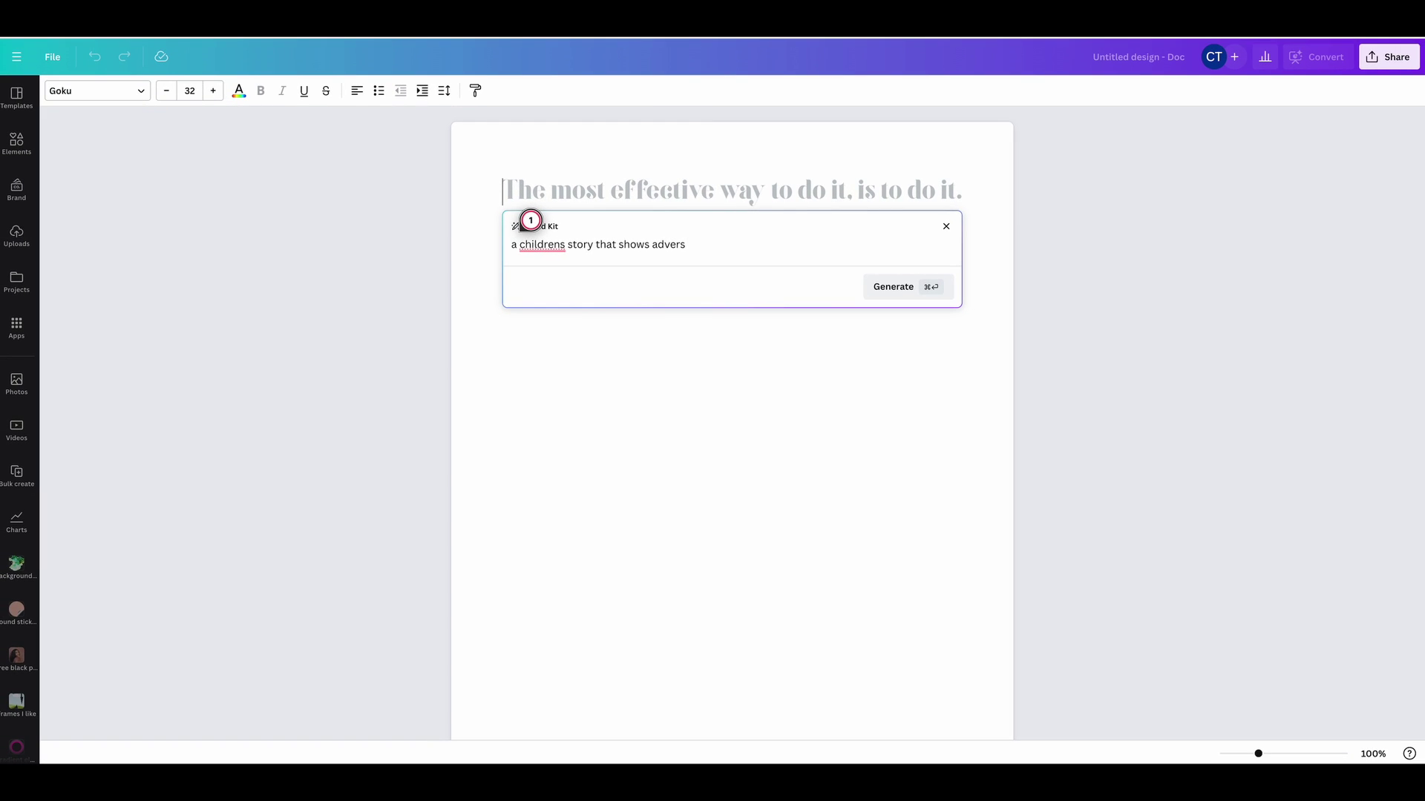
{"action": "type", "text": "ity"}
{"action": "left_click", "coordinate": [901, 290]}
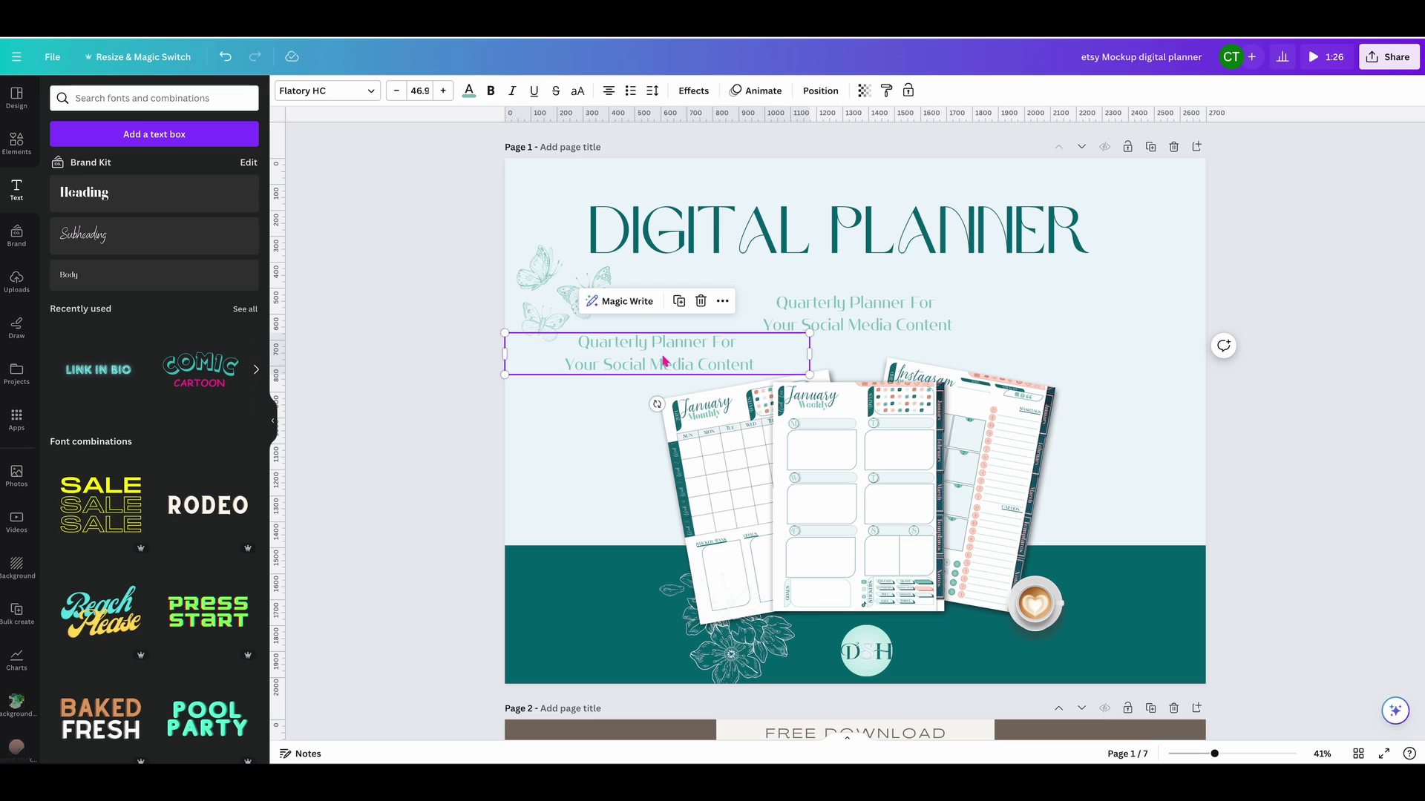
- Extend the subtitle with Magic Write's Continue writing, then rewrite it with Canva Assistant
{"action": "left_click", "coordinate": [634, 309]}
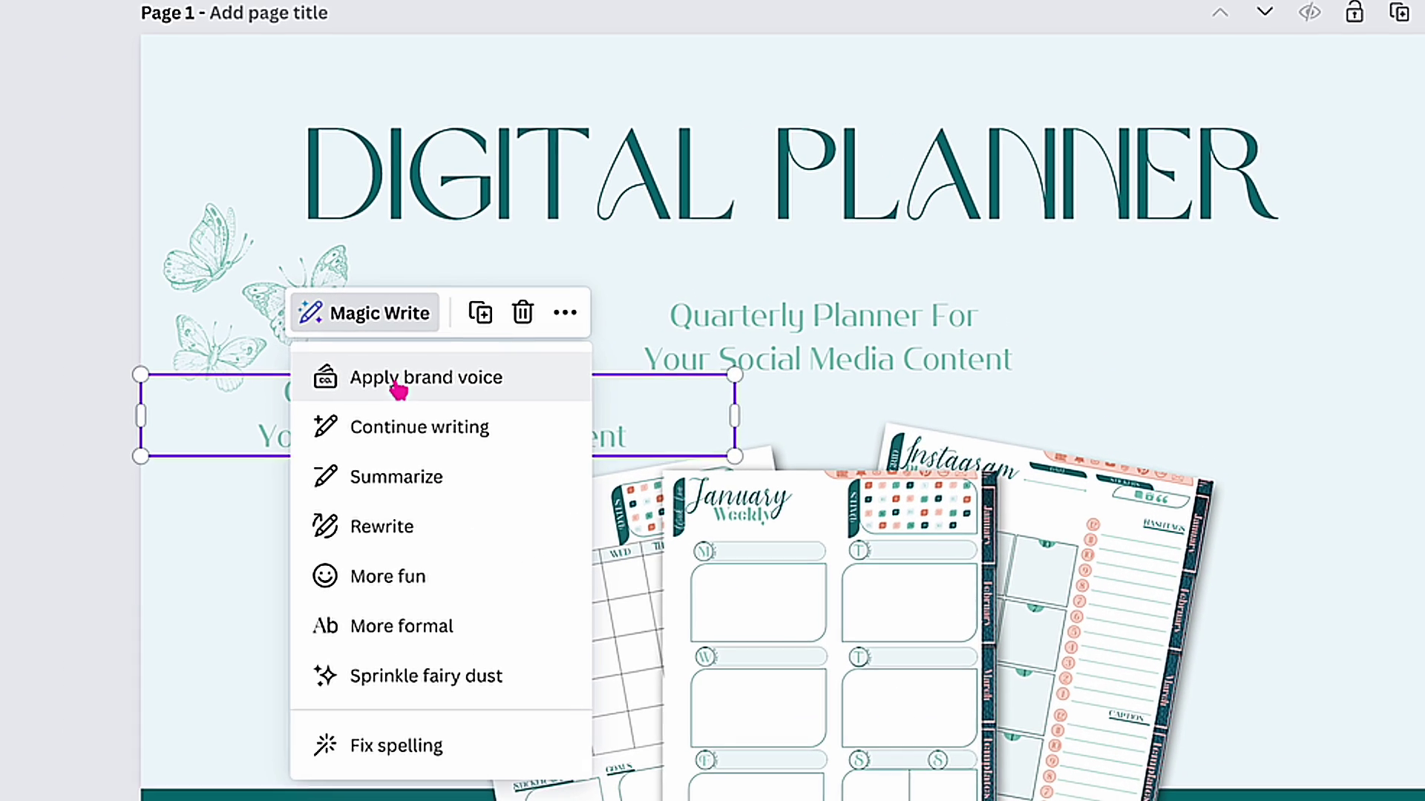
{"action": "left_click", "coordinate": [397, 432]}
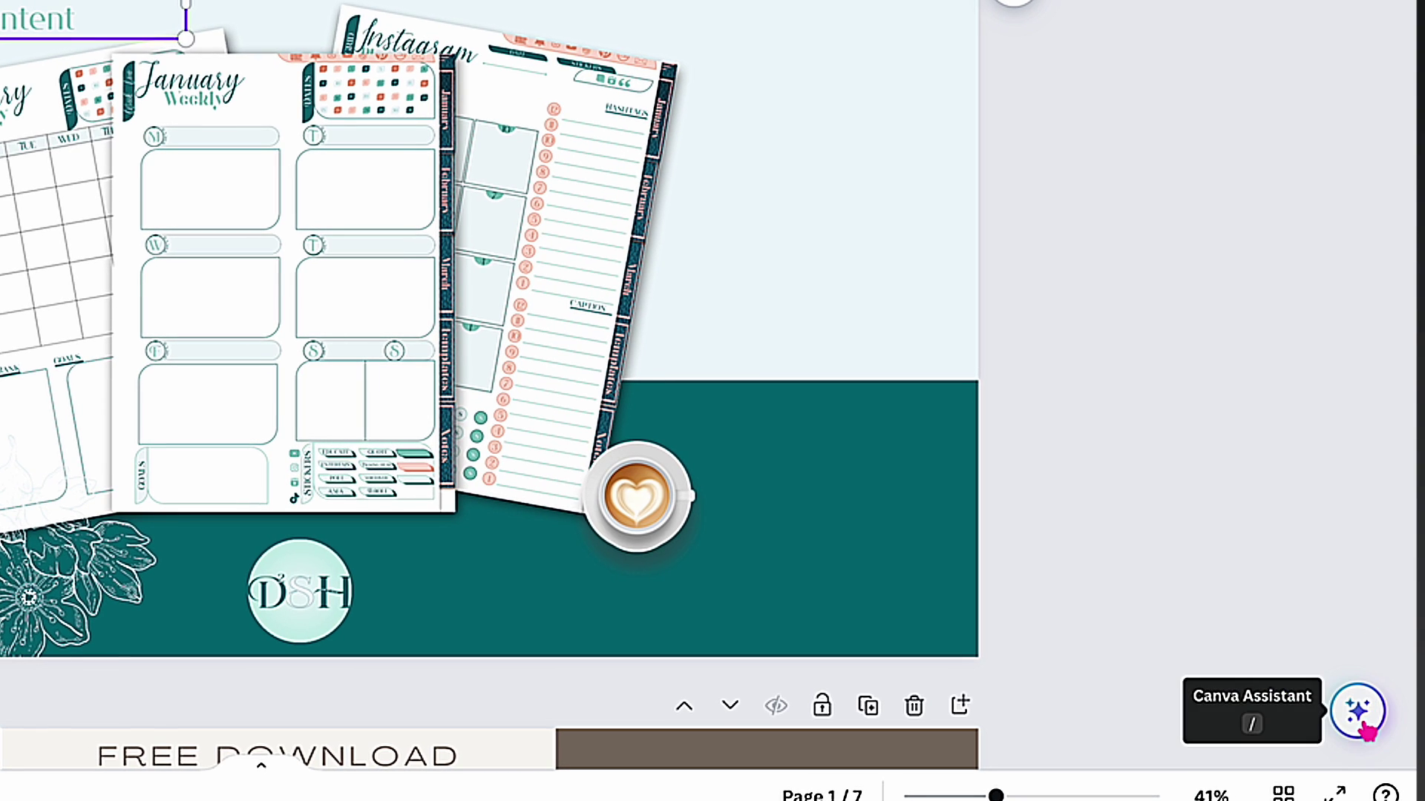
{"action": "left_click", "coordinate": [1364, 729]}
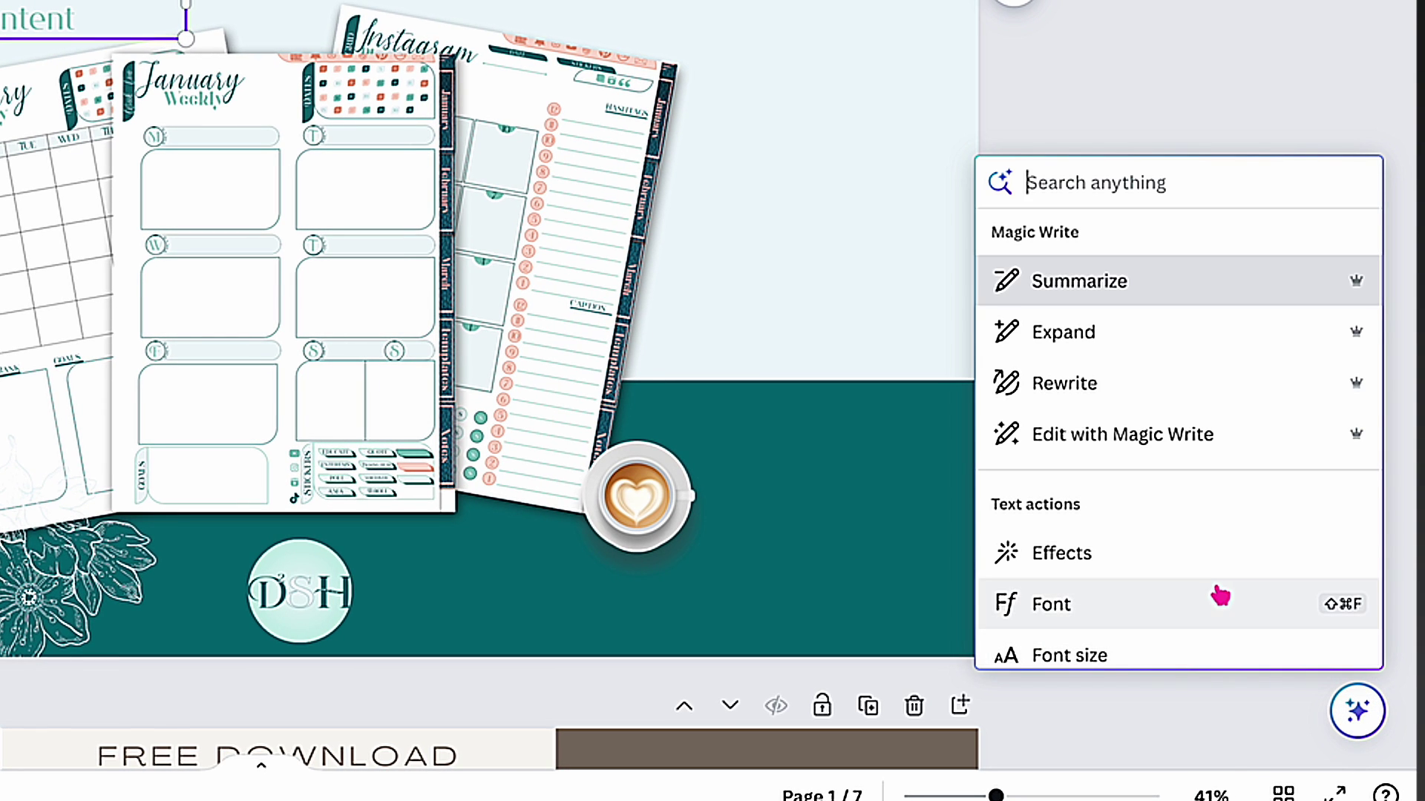
{"action": "left_click", "coordinate": [1131, 401]}
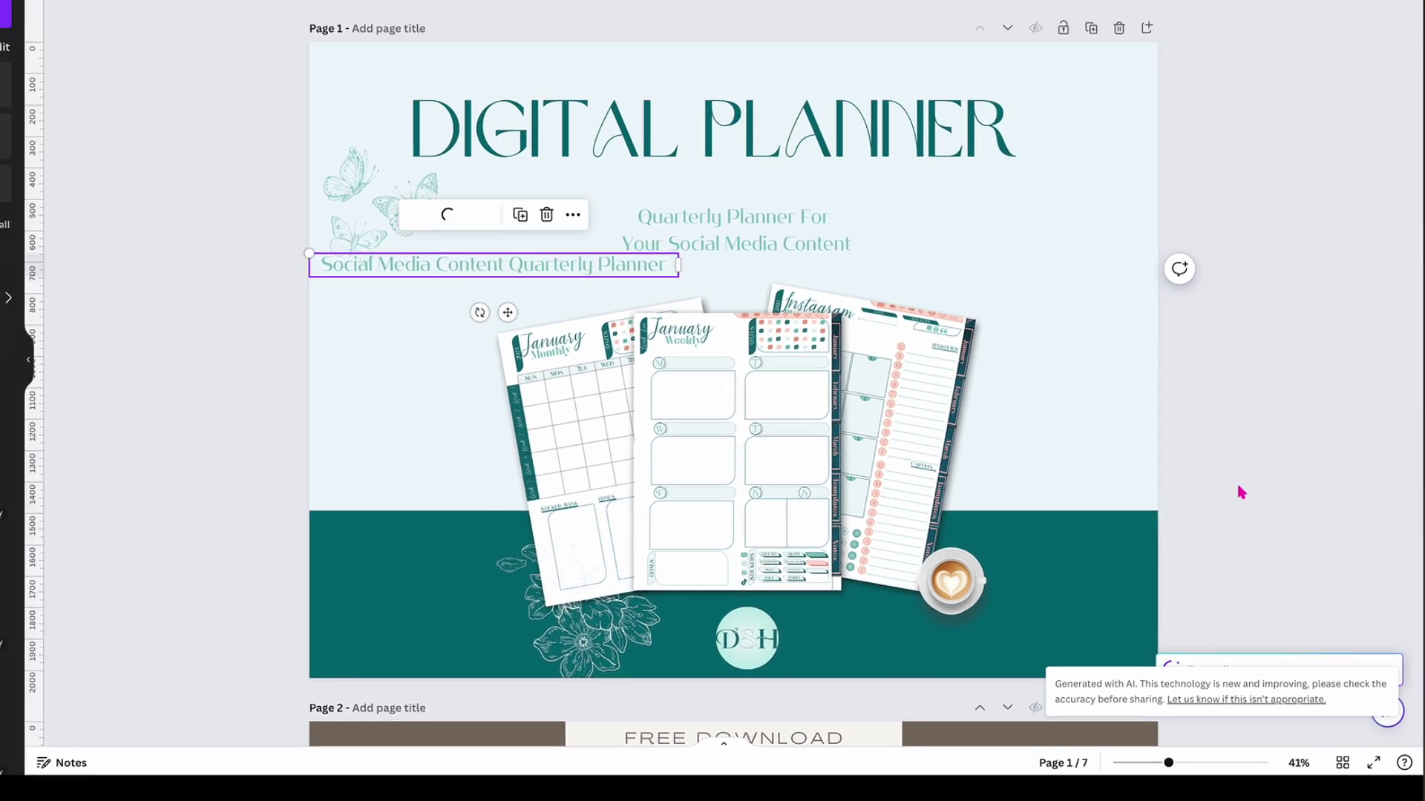
{"action": "left_click", "coordinate": [1387, 712]}
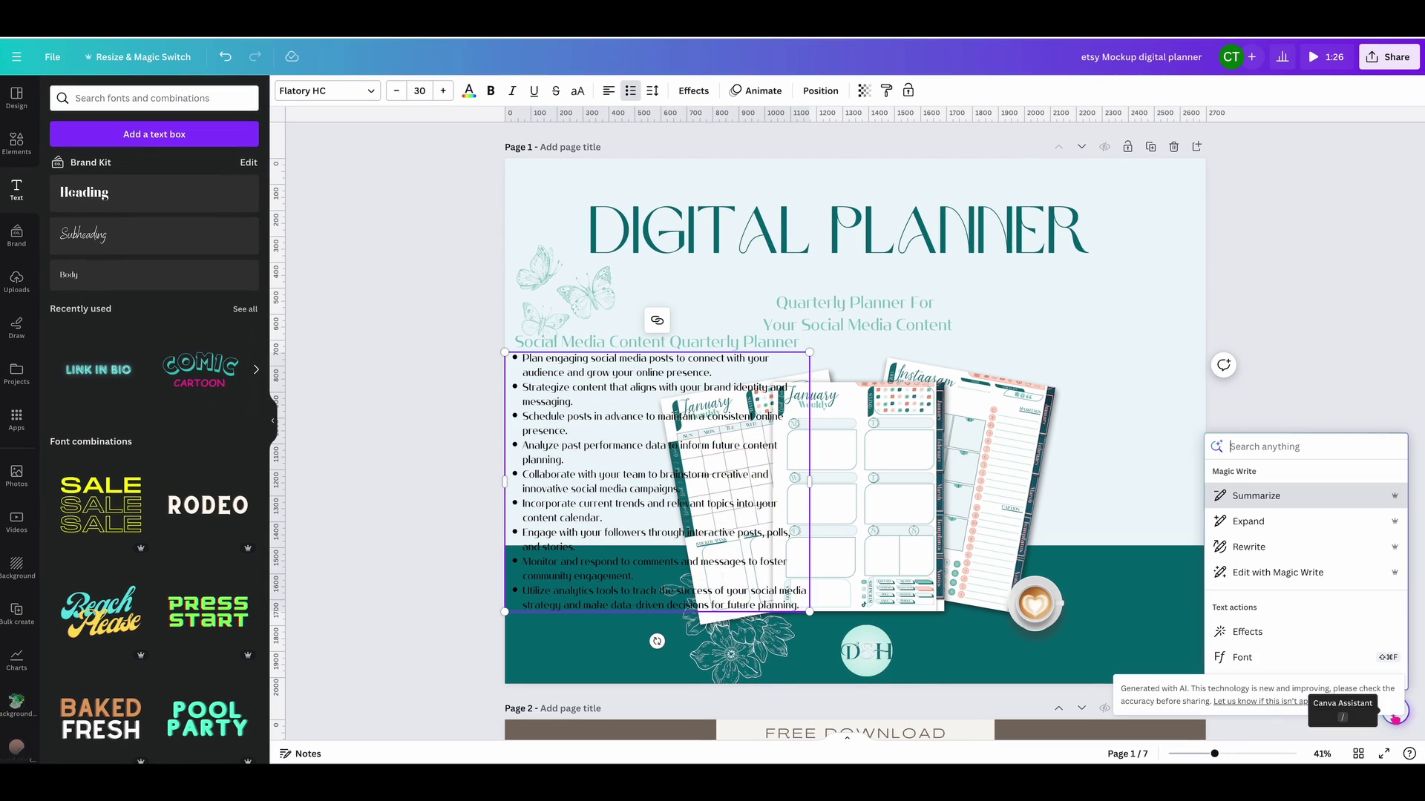
- Apply Edit with Magic Write to the bullet list, then select the coloring-page prompt in ChatGPT
{"action": "left_click", "coordinate": [1307, 575]}
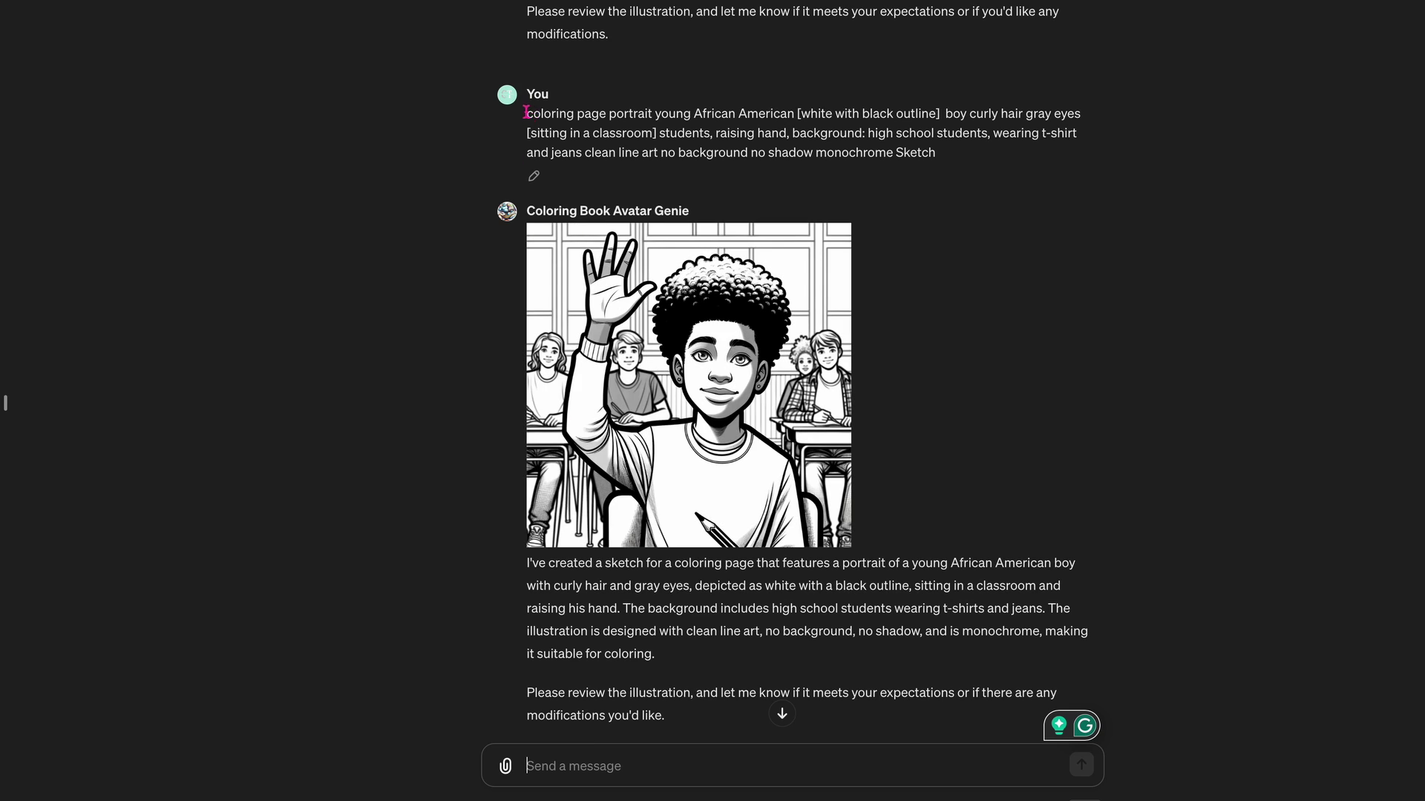
{"action": "left_click_drag", "start_coordinate": [526, 111], "coordinate": [744, 144]}
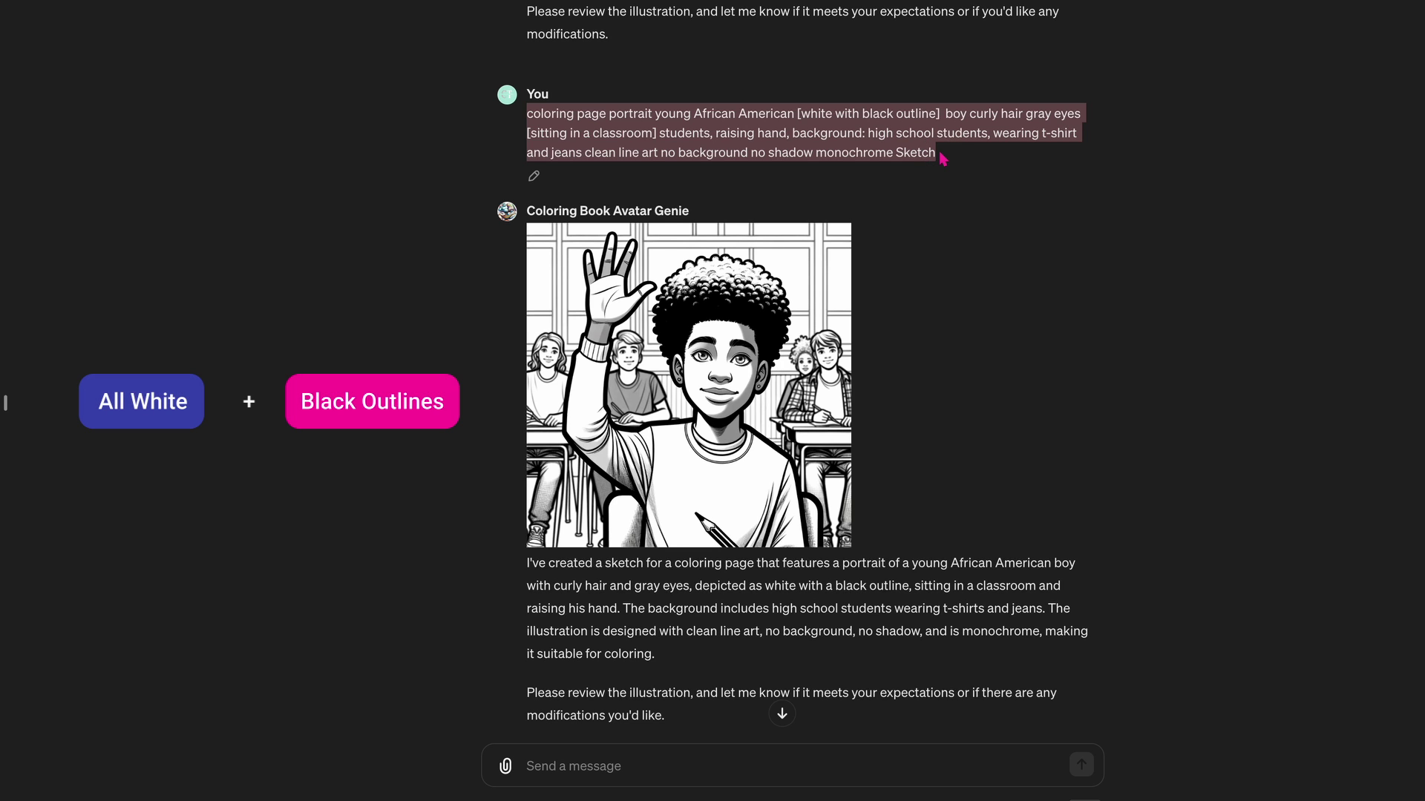
{"action": "scroll", "coordinate": [792, 404], "scroll_direction": "down", "scroll_amount": 5}
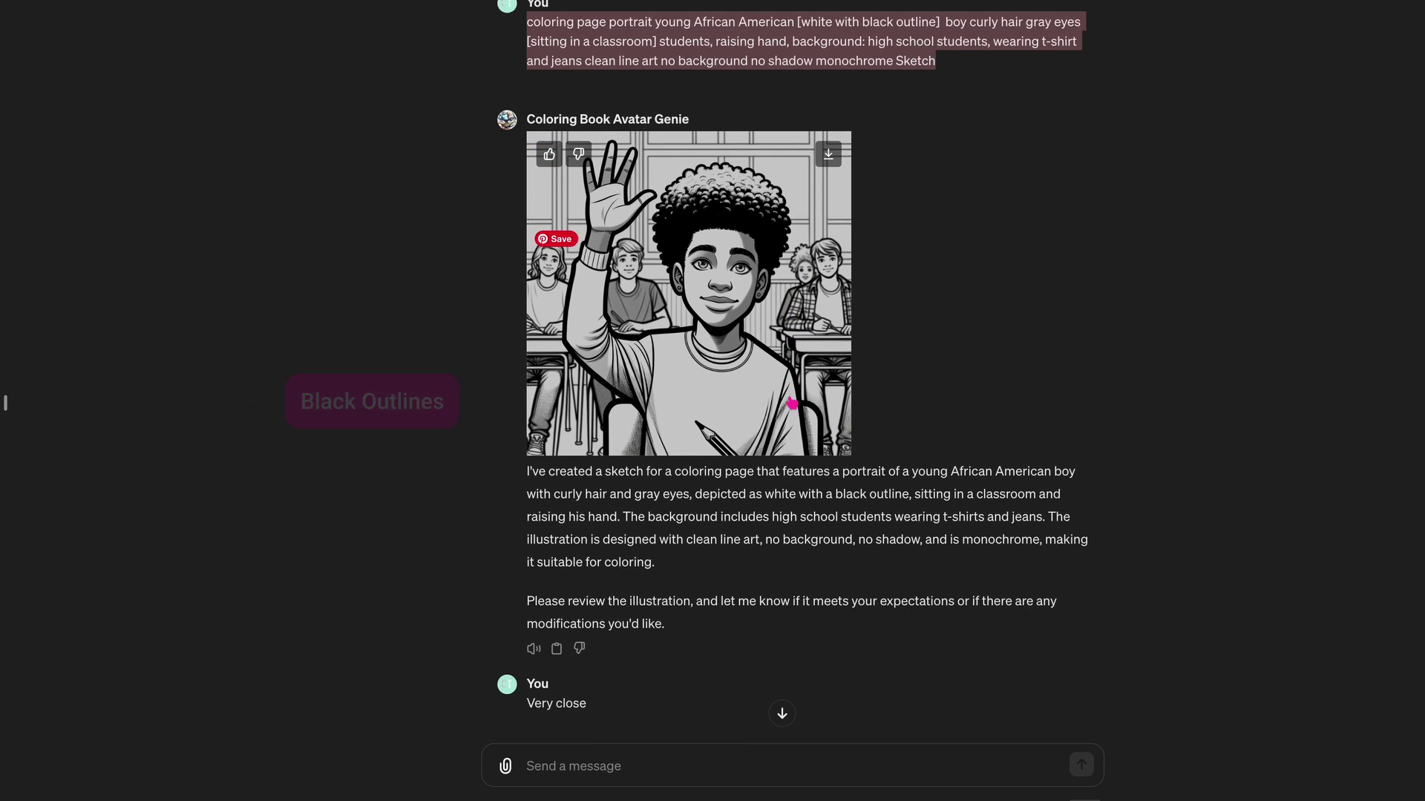
{"action": "scroll", "coordinate": [792, 404], "scroll_direction": "down", "scroll_amount": 2}
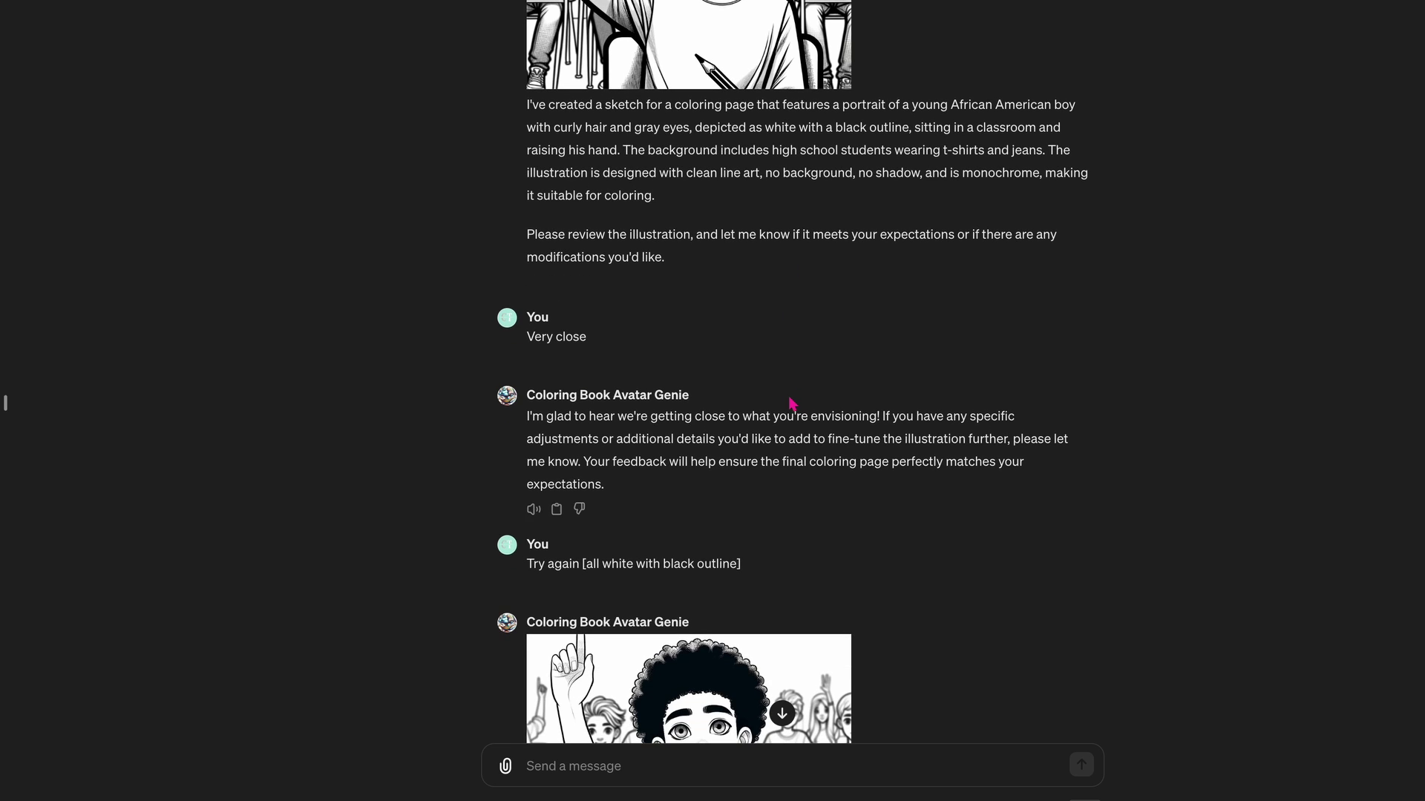
{"action": "scroll", "coordinate": [588, 421], "scroll_direction": "down", "scroll_amount": 3}
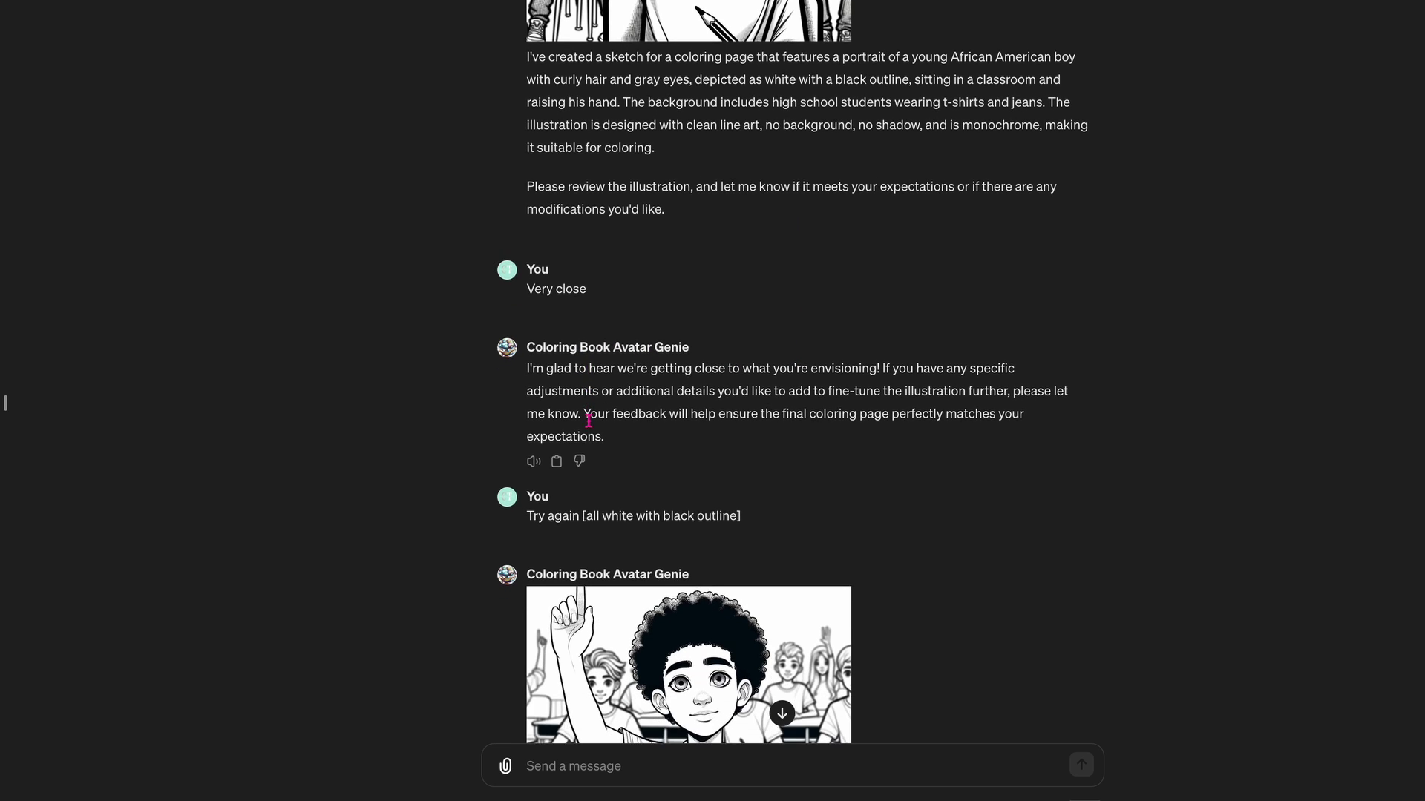
- Highlight the 'Try again [all white with black outline]' prompt and review the redrawn coloring page
{"action": "left_click_drag", "start_coordinate": [528, 379], "coordinate": [722, 395]}
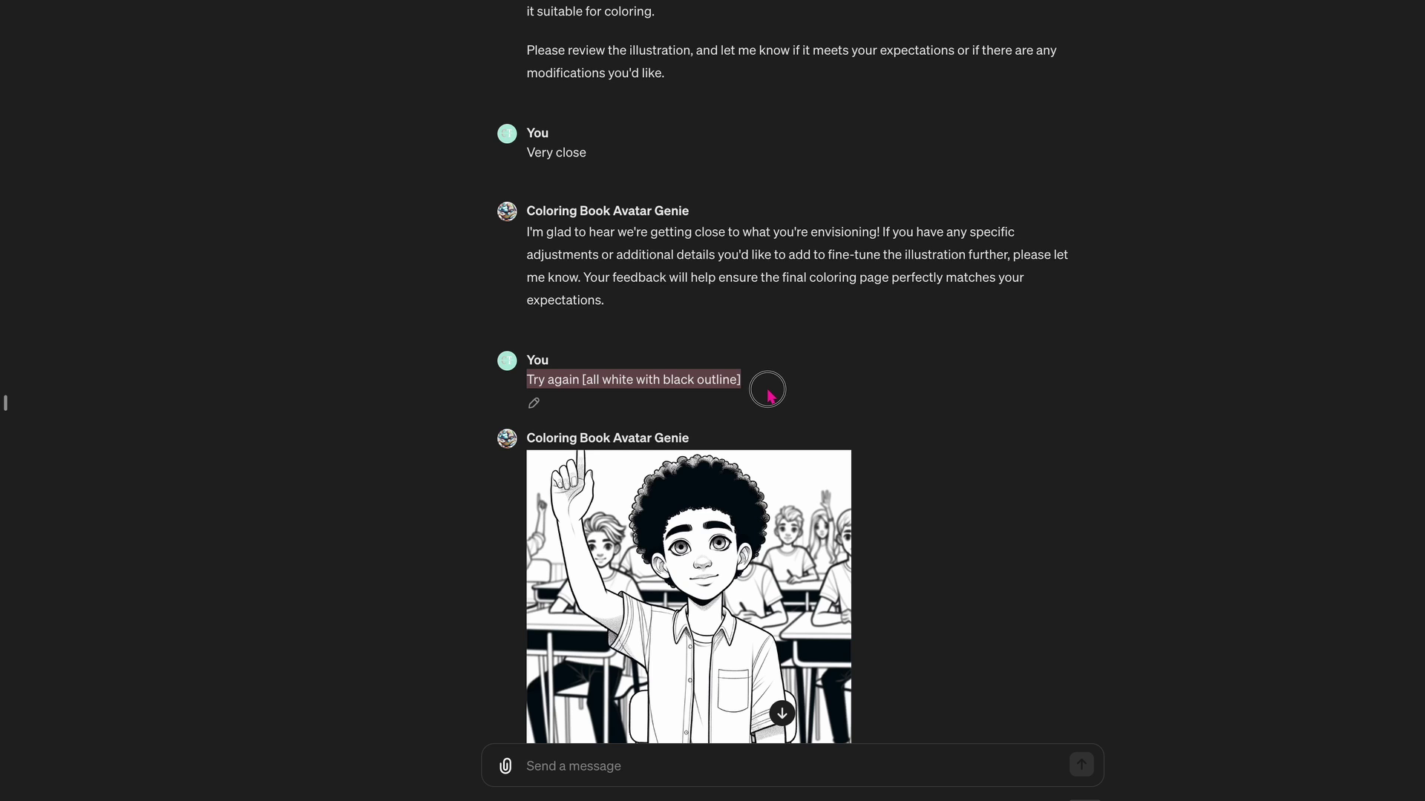
{"action": "scroll", "coordinate": [786, 454], "scroll_direction": "down", "scroll_amount": 2}
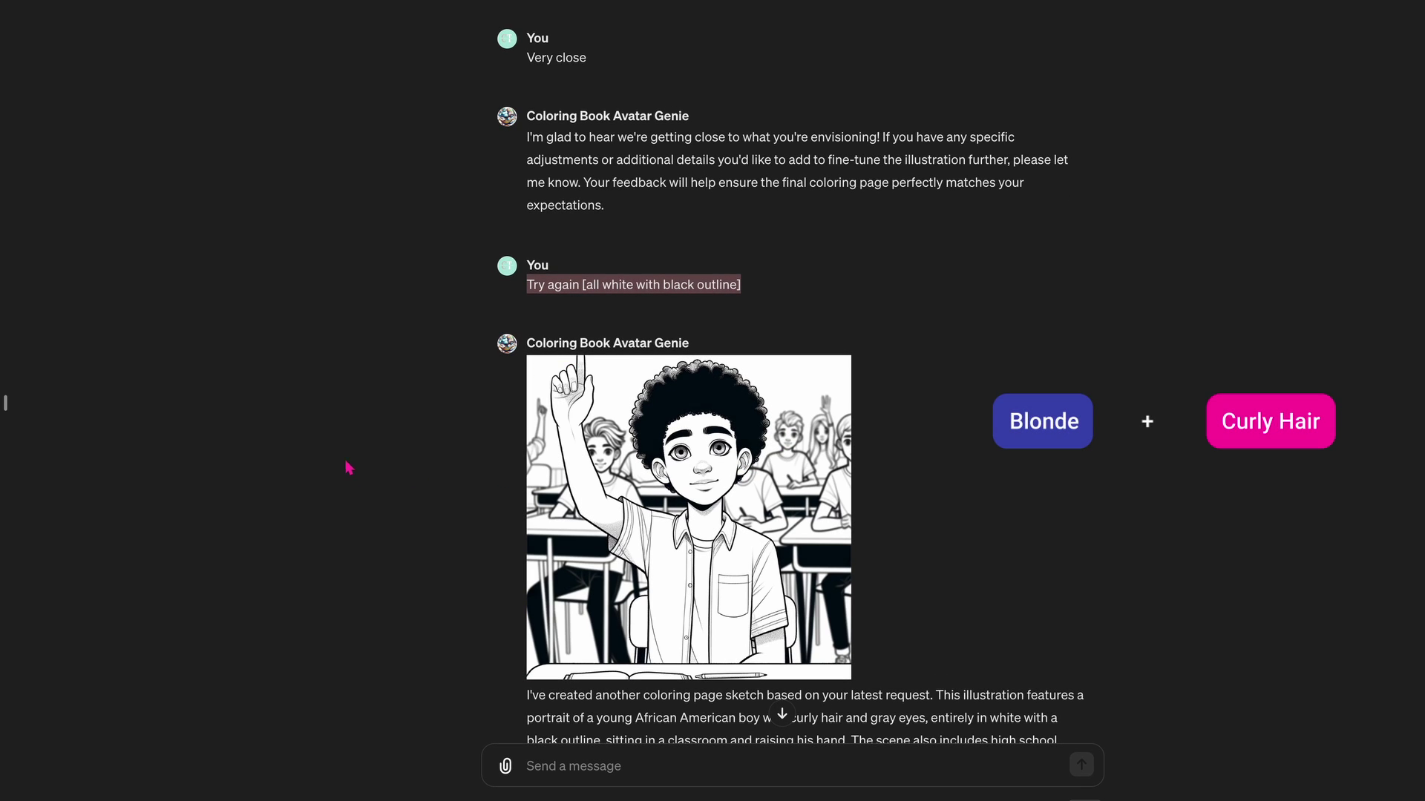
{"action": "scroll", "coordinate": [478, 563], "scroll_direction": "down", "scroll_amount": 6}
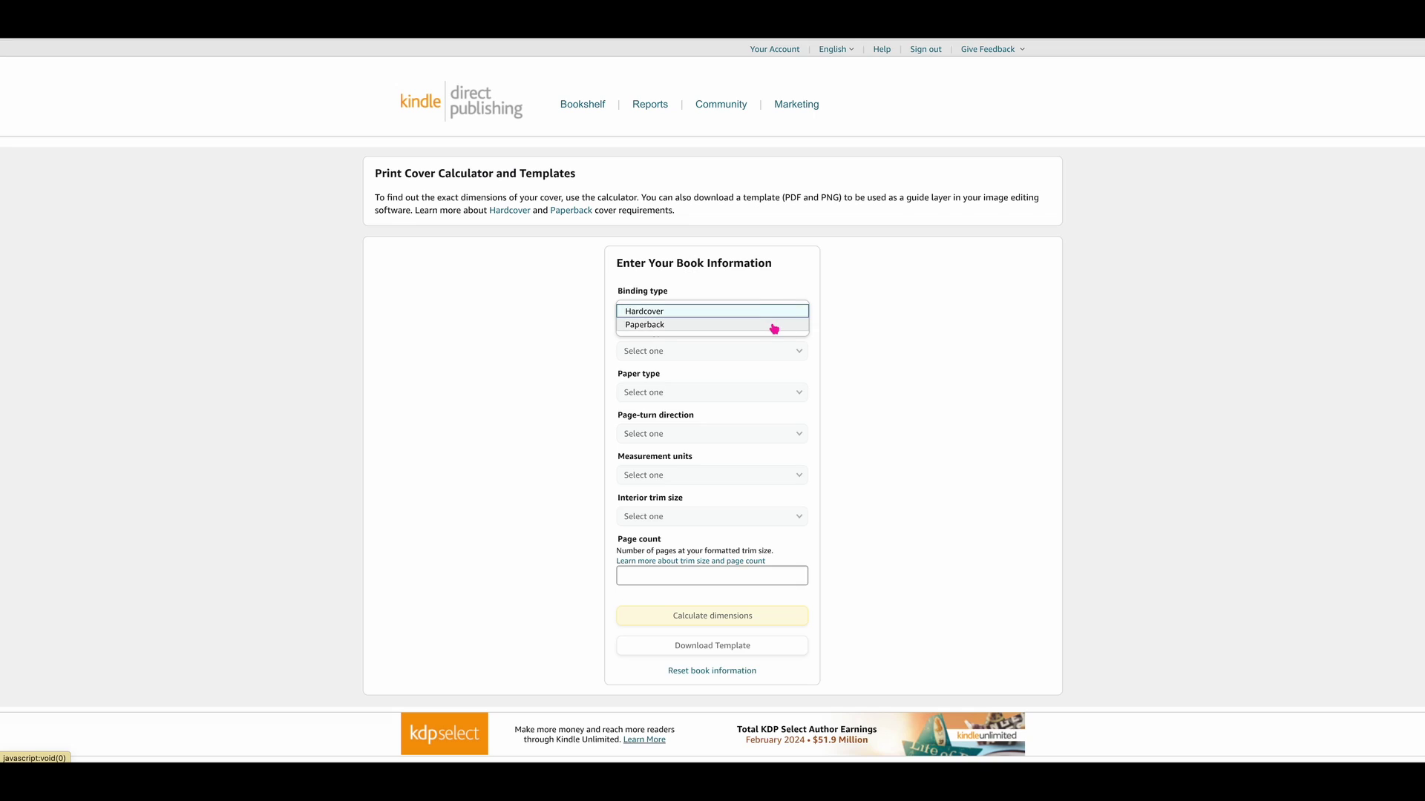
- Set Paperback, Black & white interior, White paper, Right to Left, and Inches in the cover calculator
{"action": "left_click", "coordinate": [774, 329]}
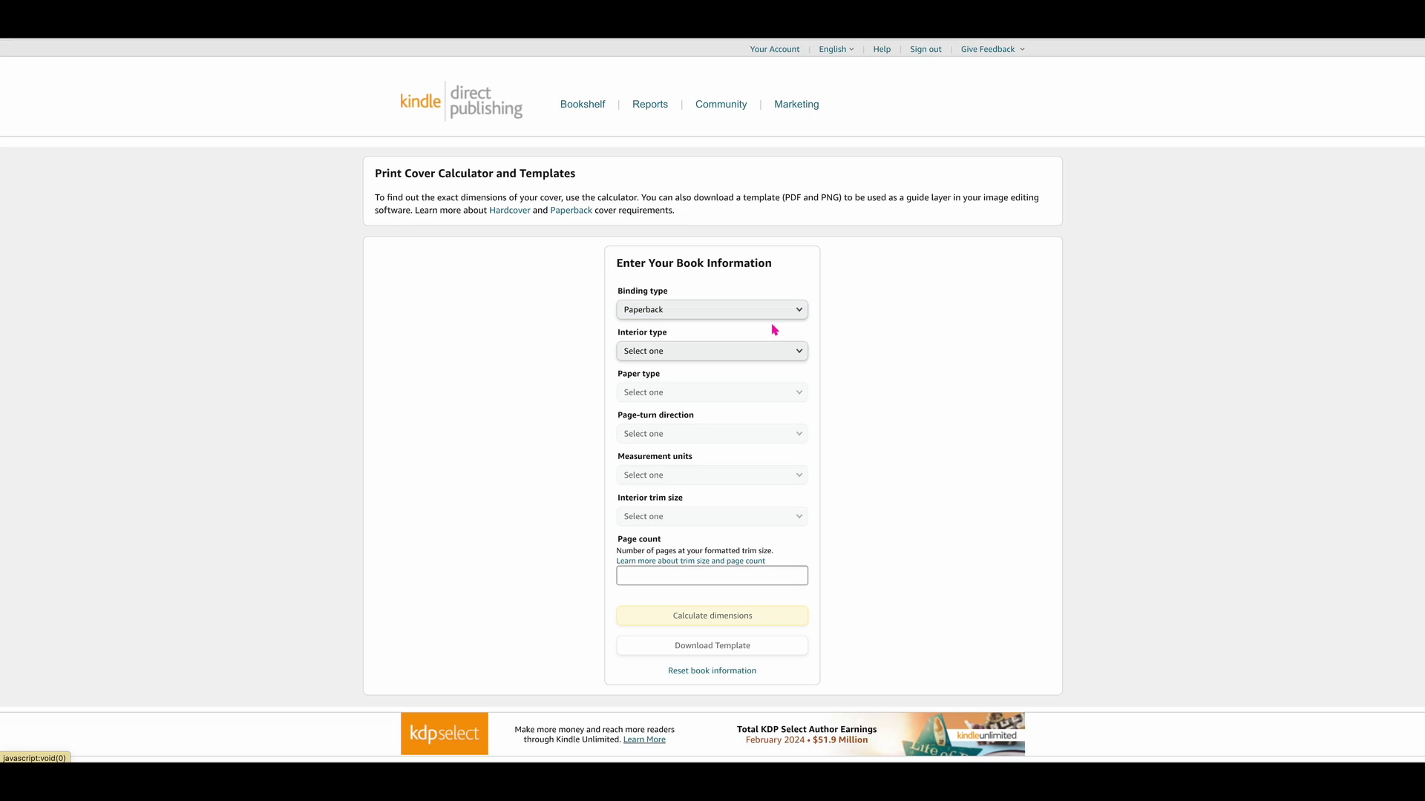
{"action": "left_click", "coordinate": [768, 351]}
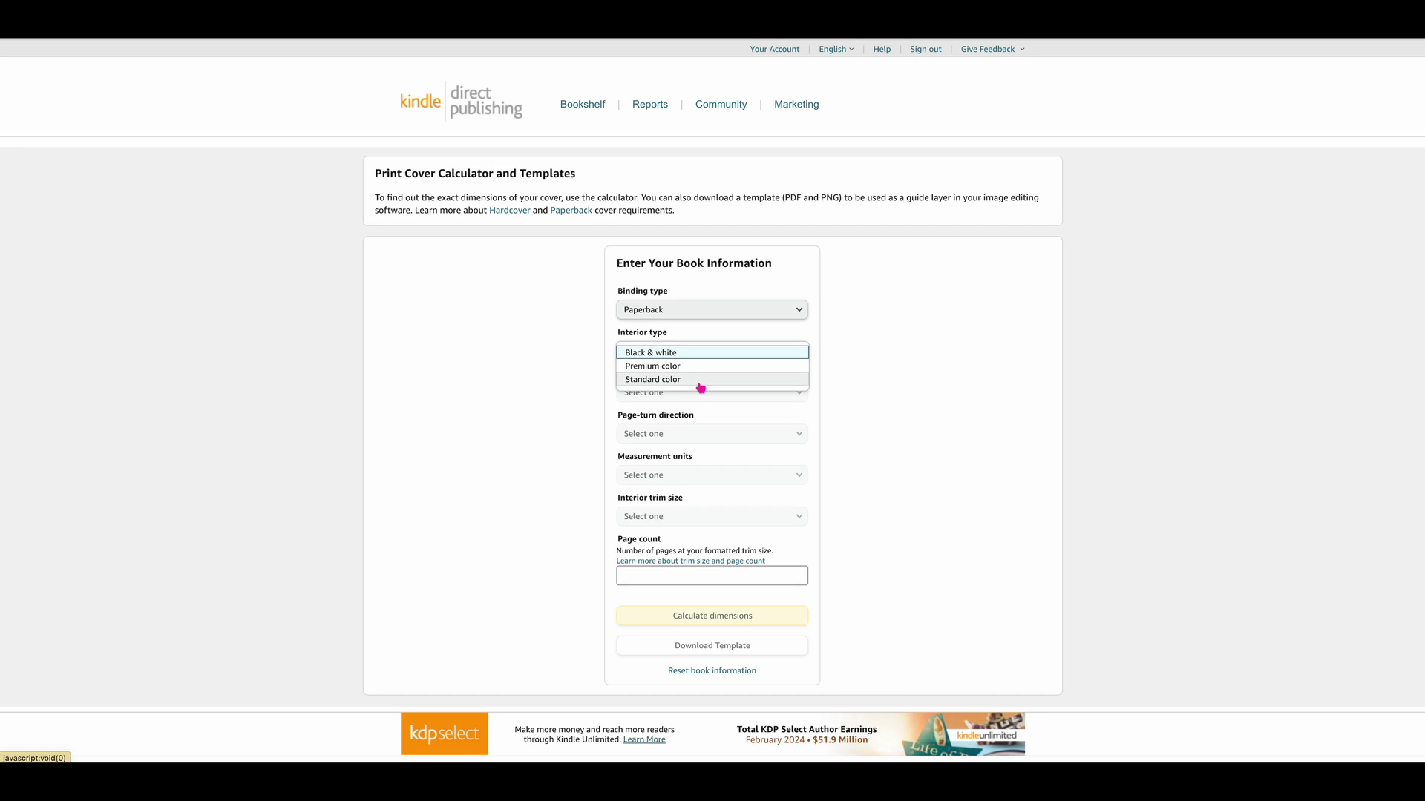
{"action": "left_click", "coordinate": [698, 355]}
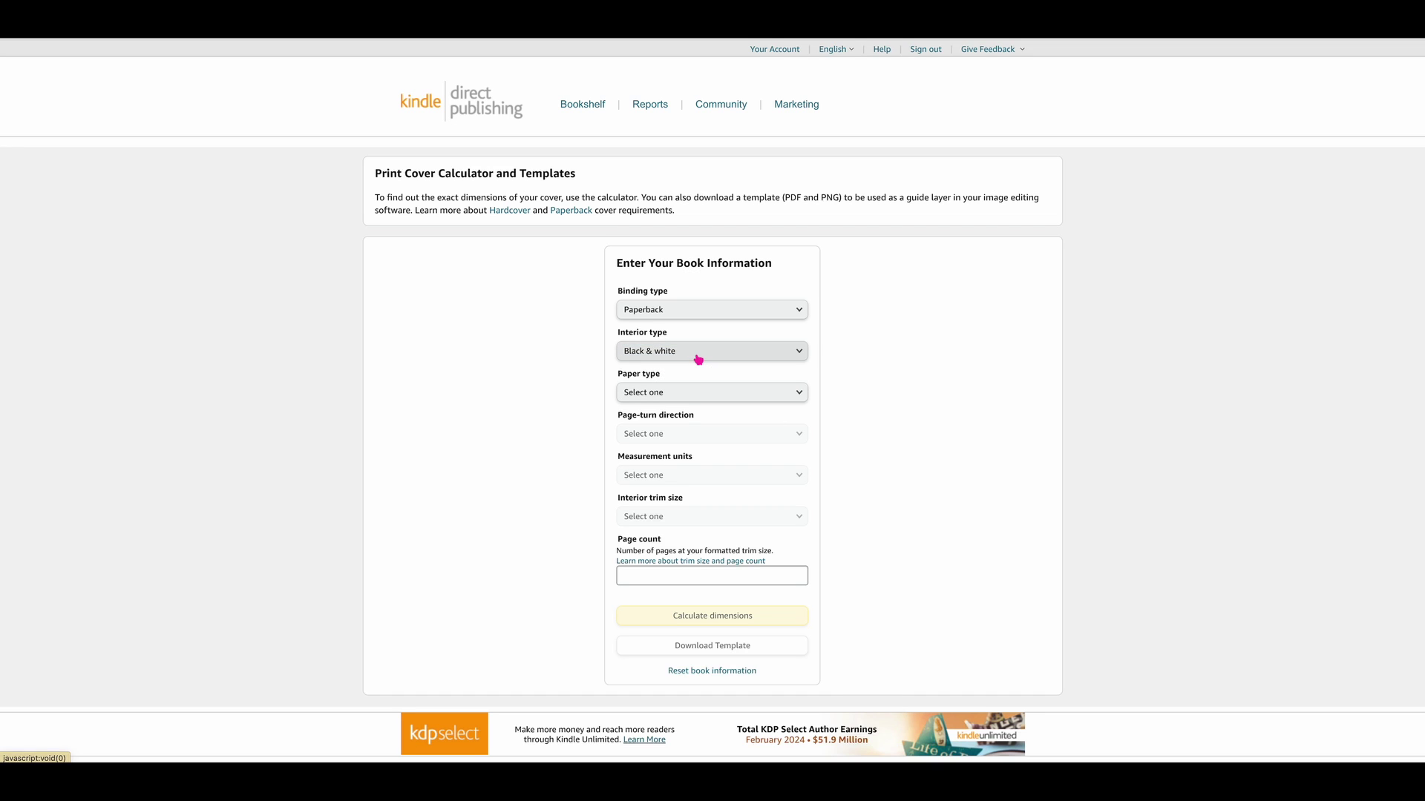
{"action": "left_click", "coordinate": [750, 397]}
{"action": "left_click", "coordinate": [745, 408]}
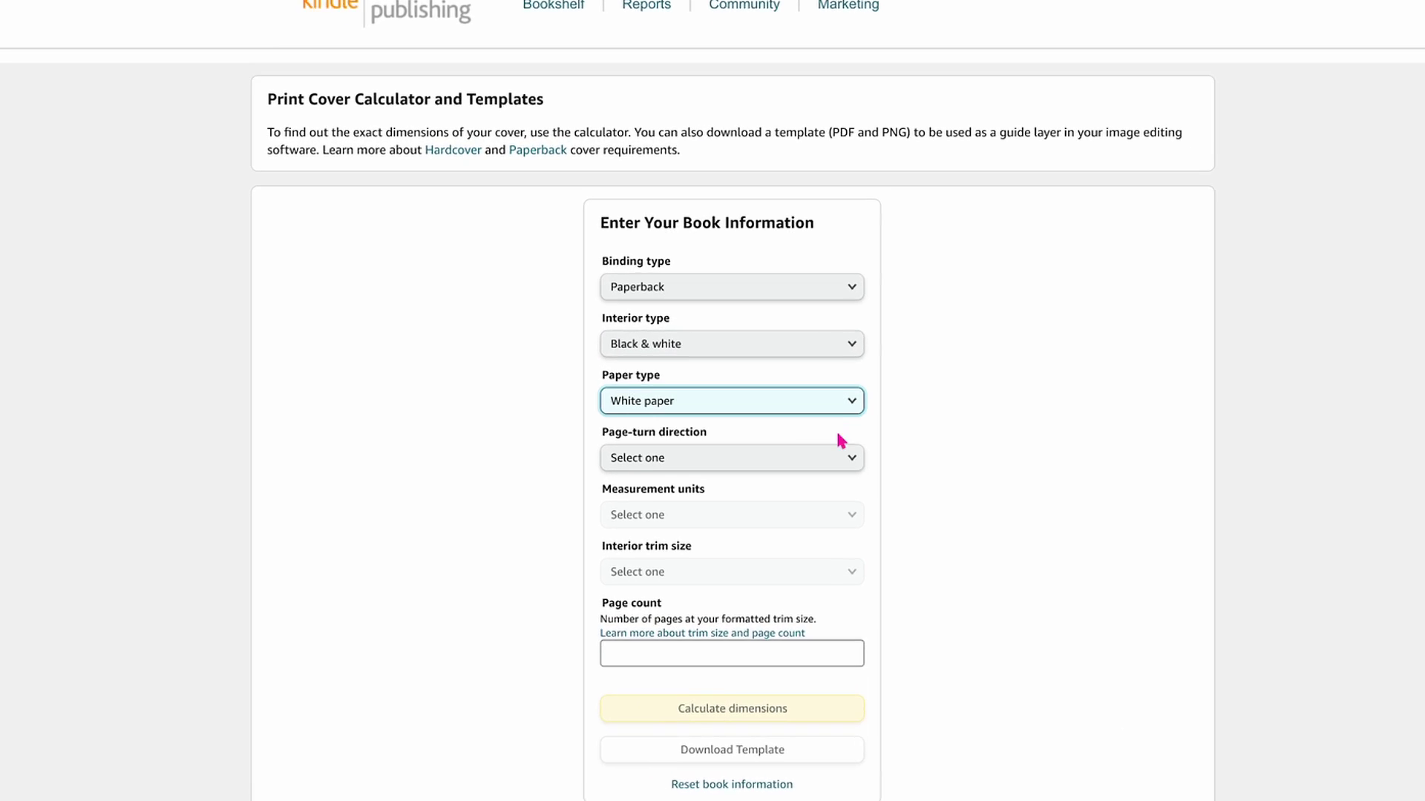
{"action": "left_click", "coordinate": [787, 446]}
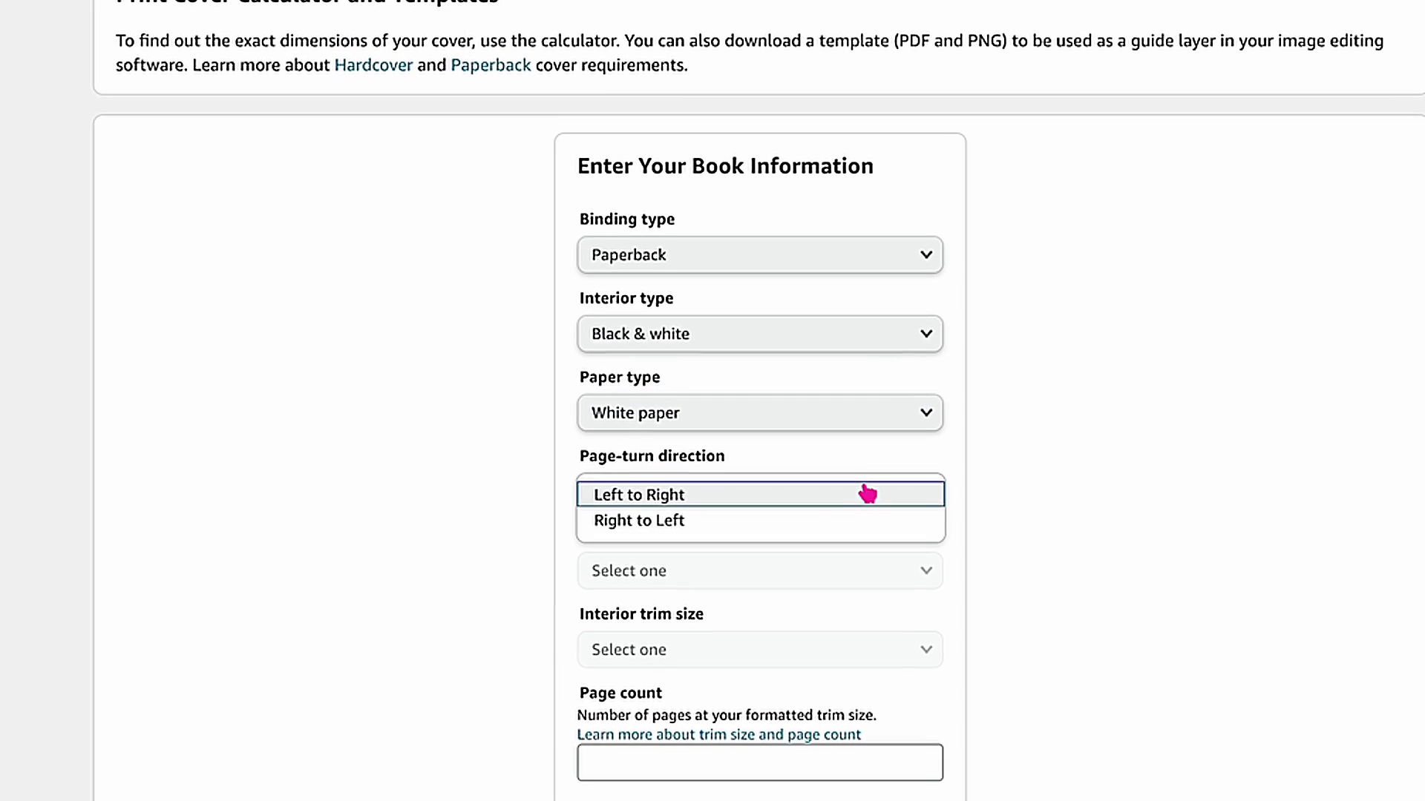
{"action": "left_click", "coordinate": [846, 530]}
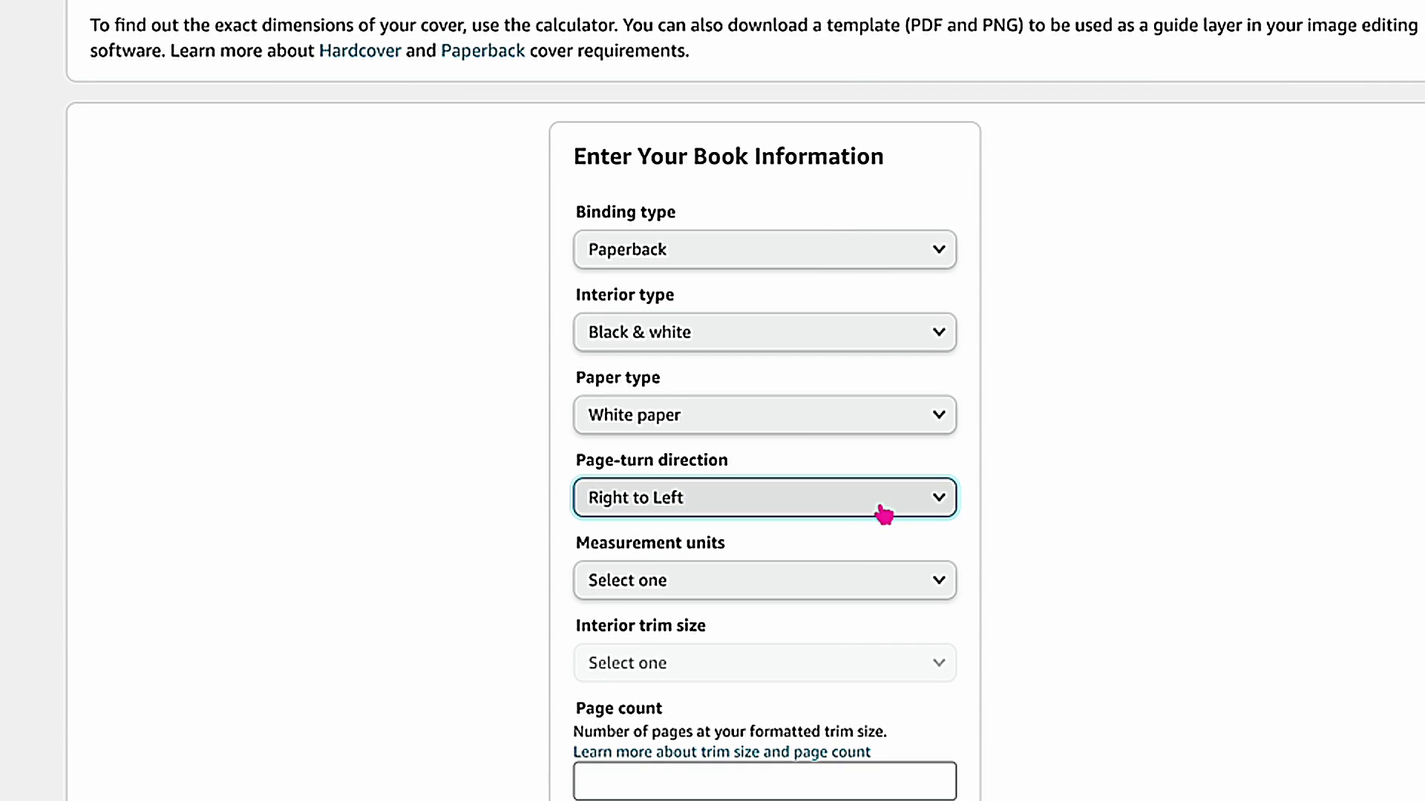
{"action": "left_click", "coordinate": [887, 580]}
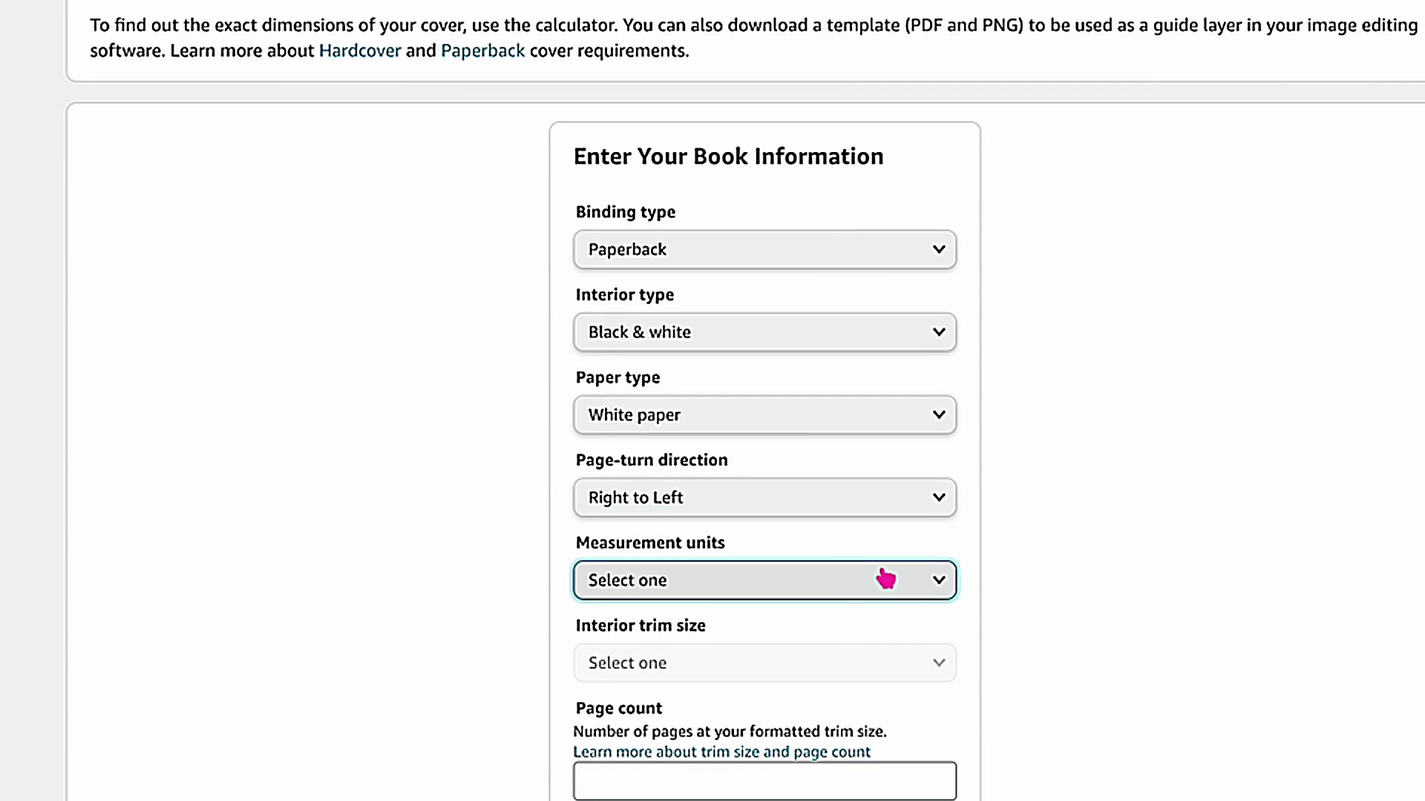
{"action": "left_click", "coordinate": [876, 585]}
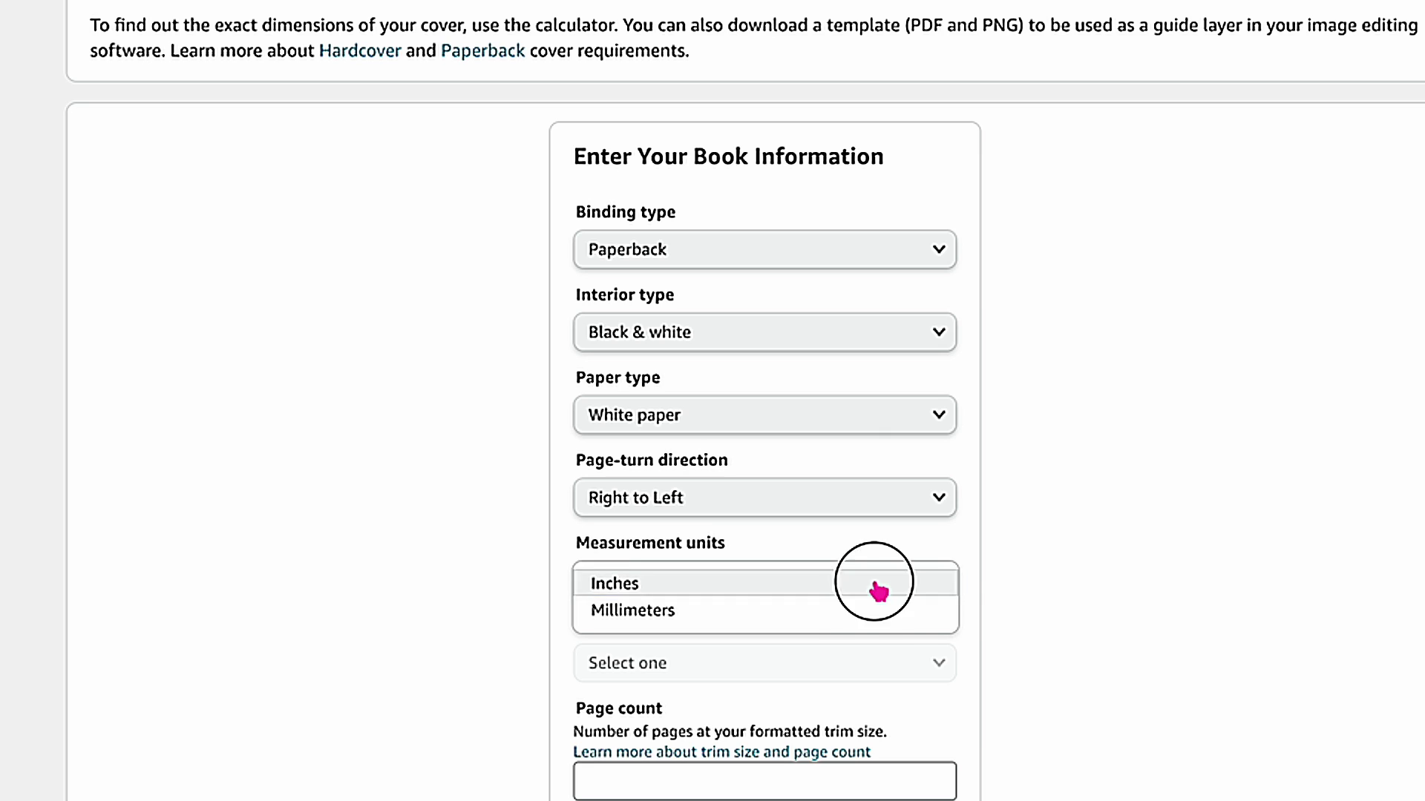
- Choose the 6 x 9 in trim size and begin entering the page count
{"action": "scroll", "coordinate": [919, 643], "scroll_direction": "down", "scroll_amount": 1}
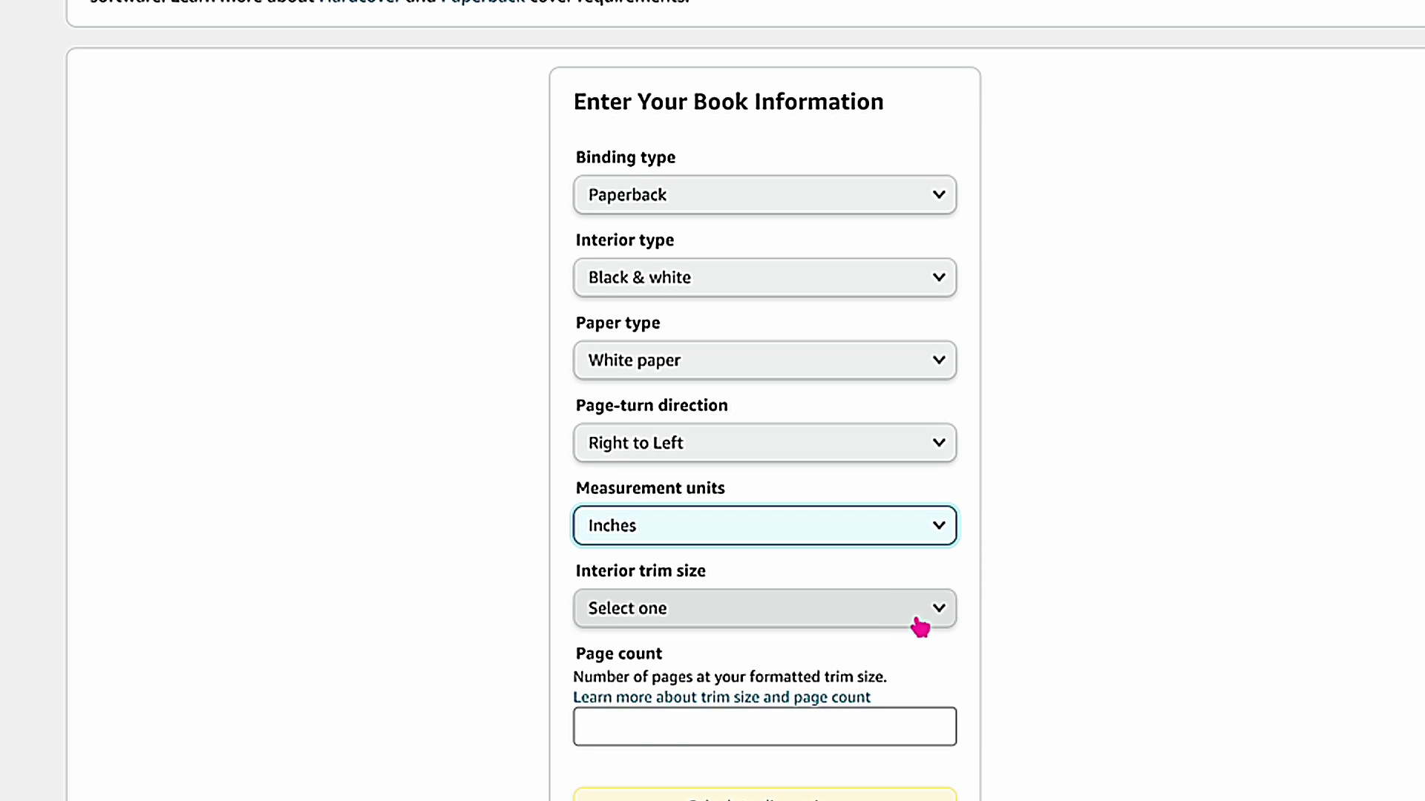
{"action": "left_click", "coordinate": [920, 621]}
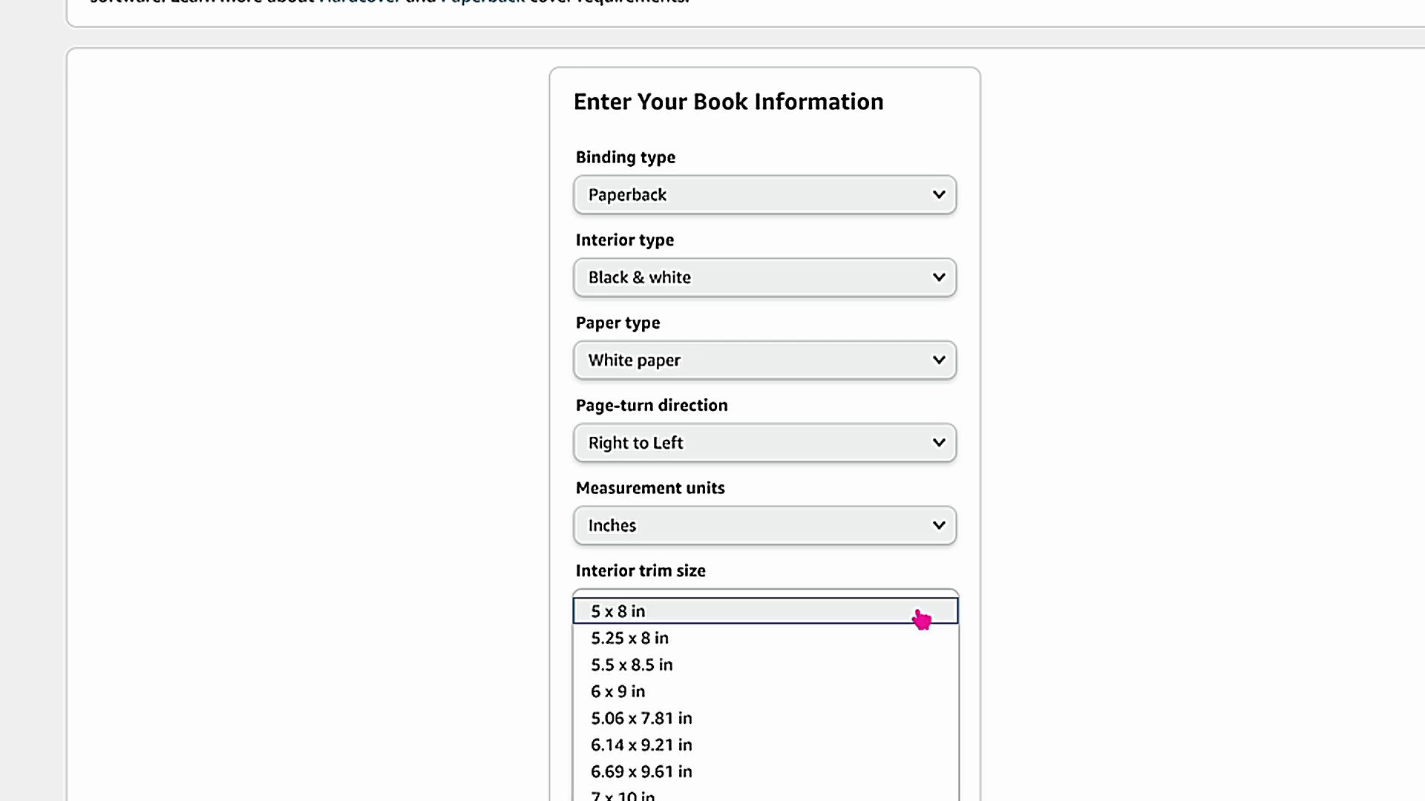
{"action": "left_click", "coordinate": [881, 694]}
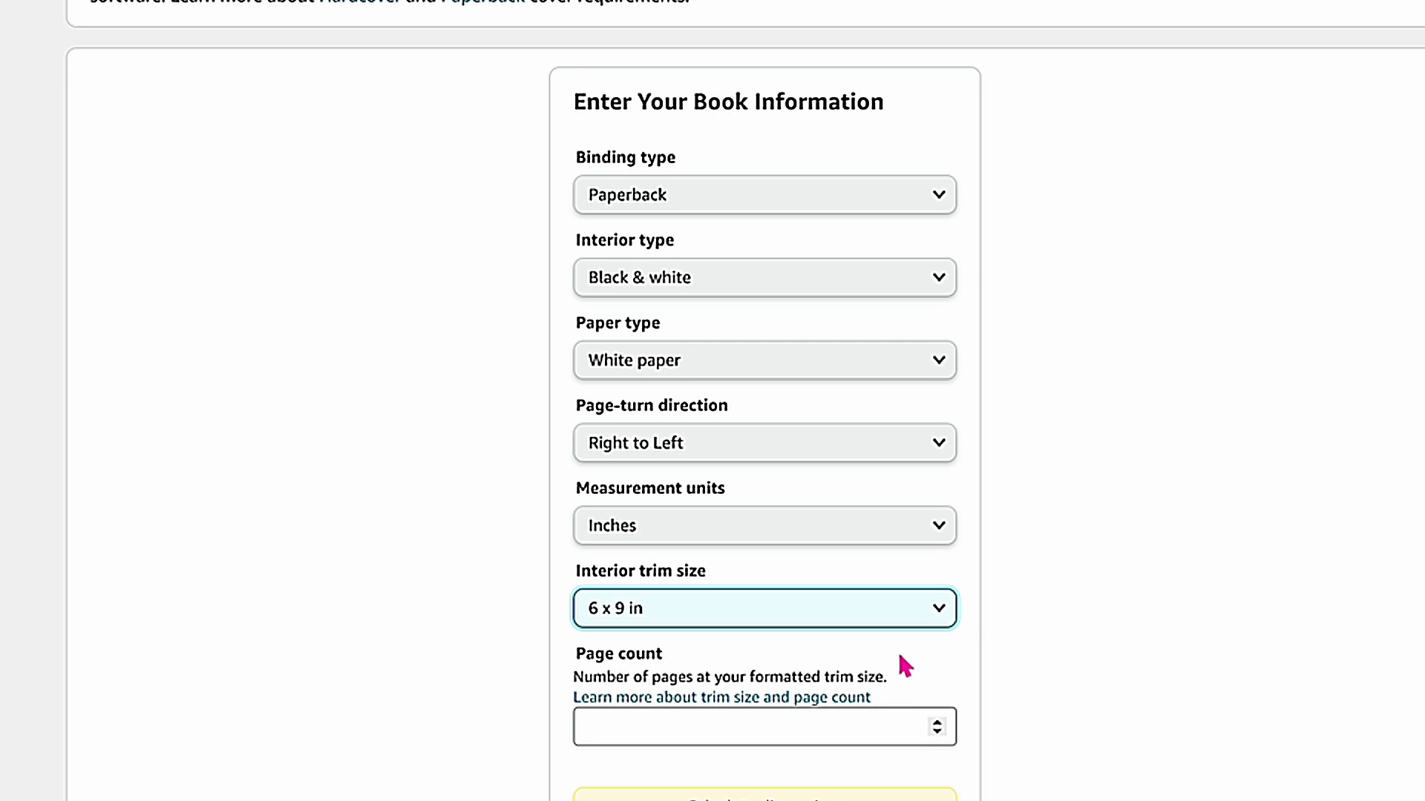
{"action": "scroll", "coordinate": [901, 653], "scroll_direction": "down", "scroll_amount": 2}
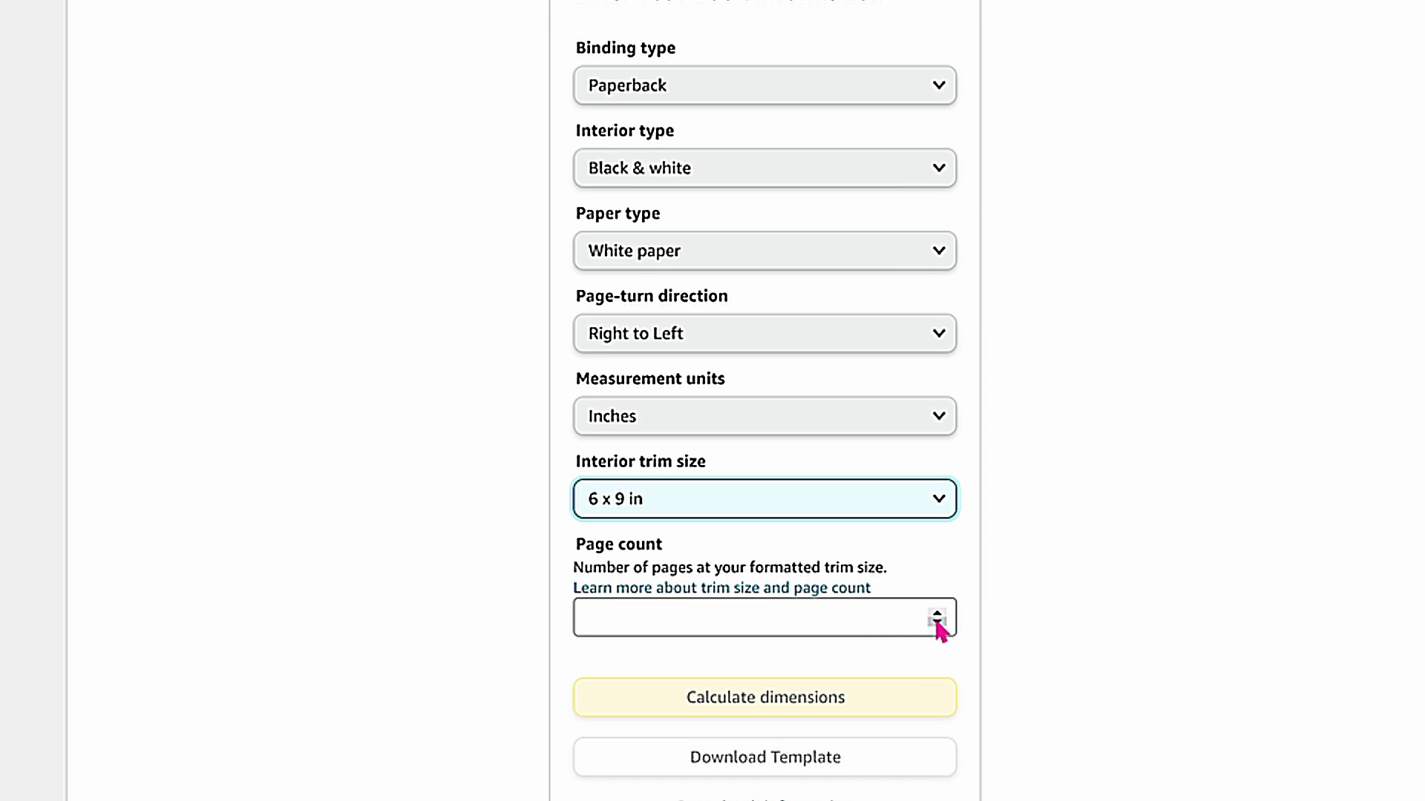
{"action": "left_click", "coordinate": [904, 616]}
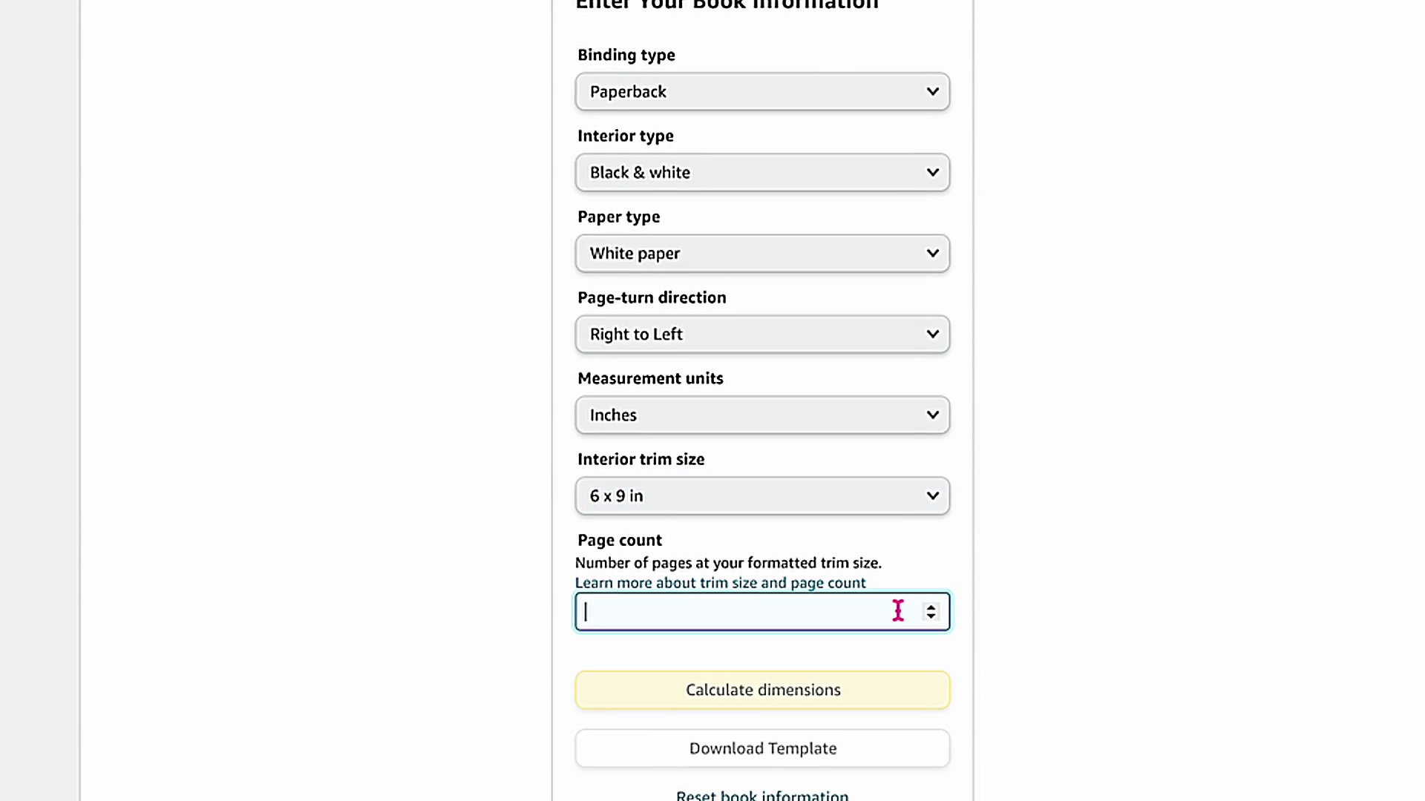
{"action": "type", "text": "12.3"}
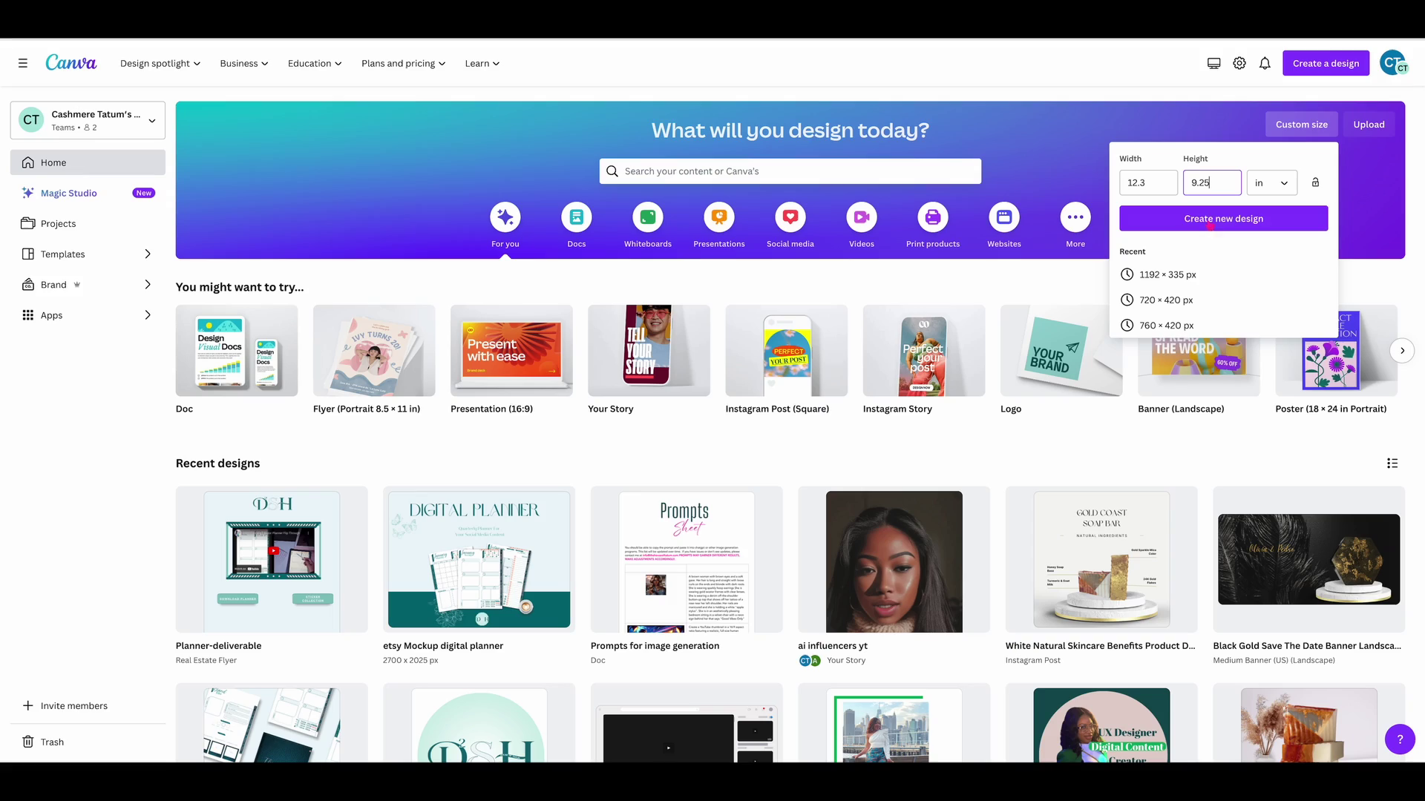
- Create a custom 12.318 × 9.25 in design
{"action": "left_click", "coordinate": [1155, 185]}
{"action": "type", "text": "18"}
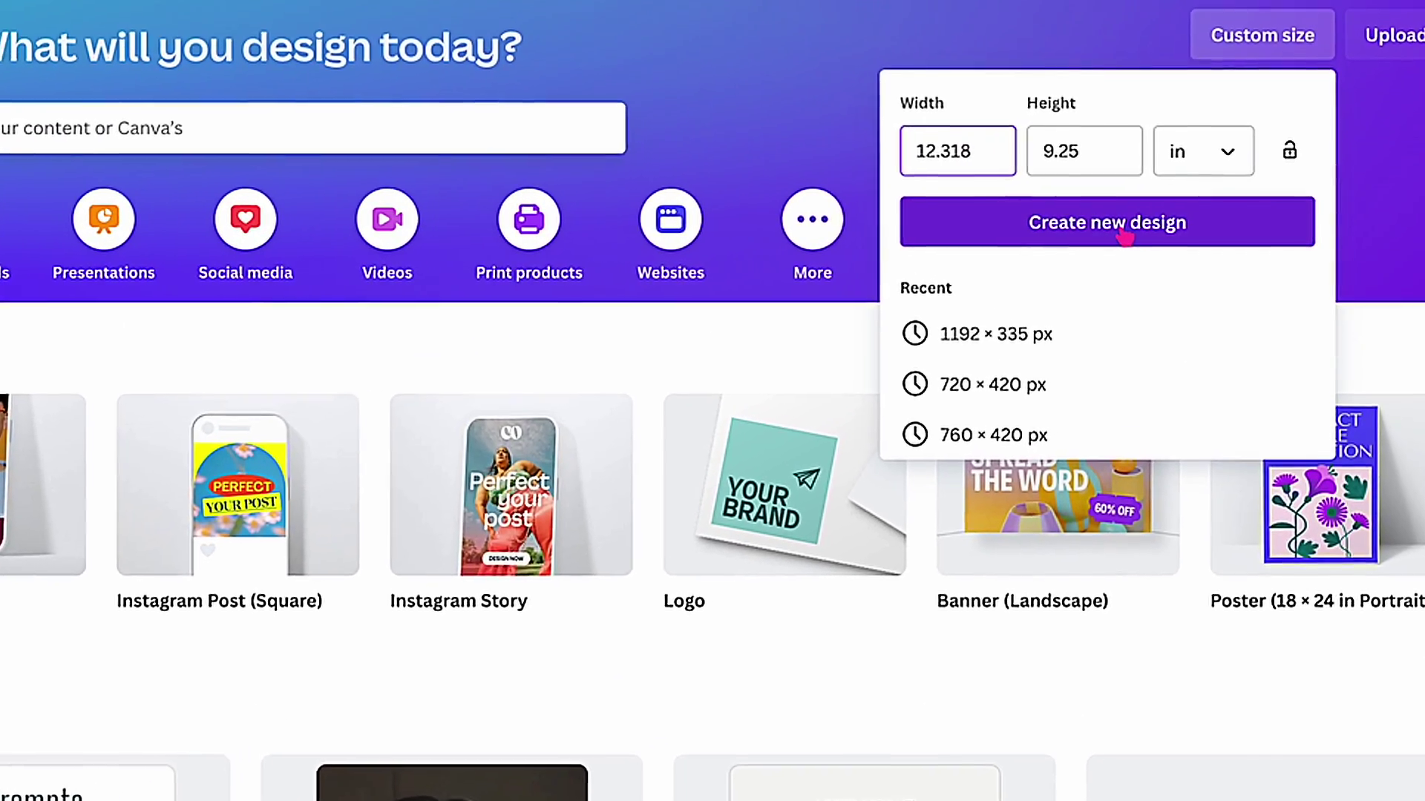
{"action": "left_click", "coordinate": [1134, 235]}
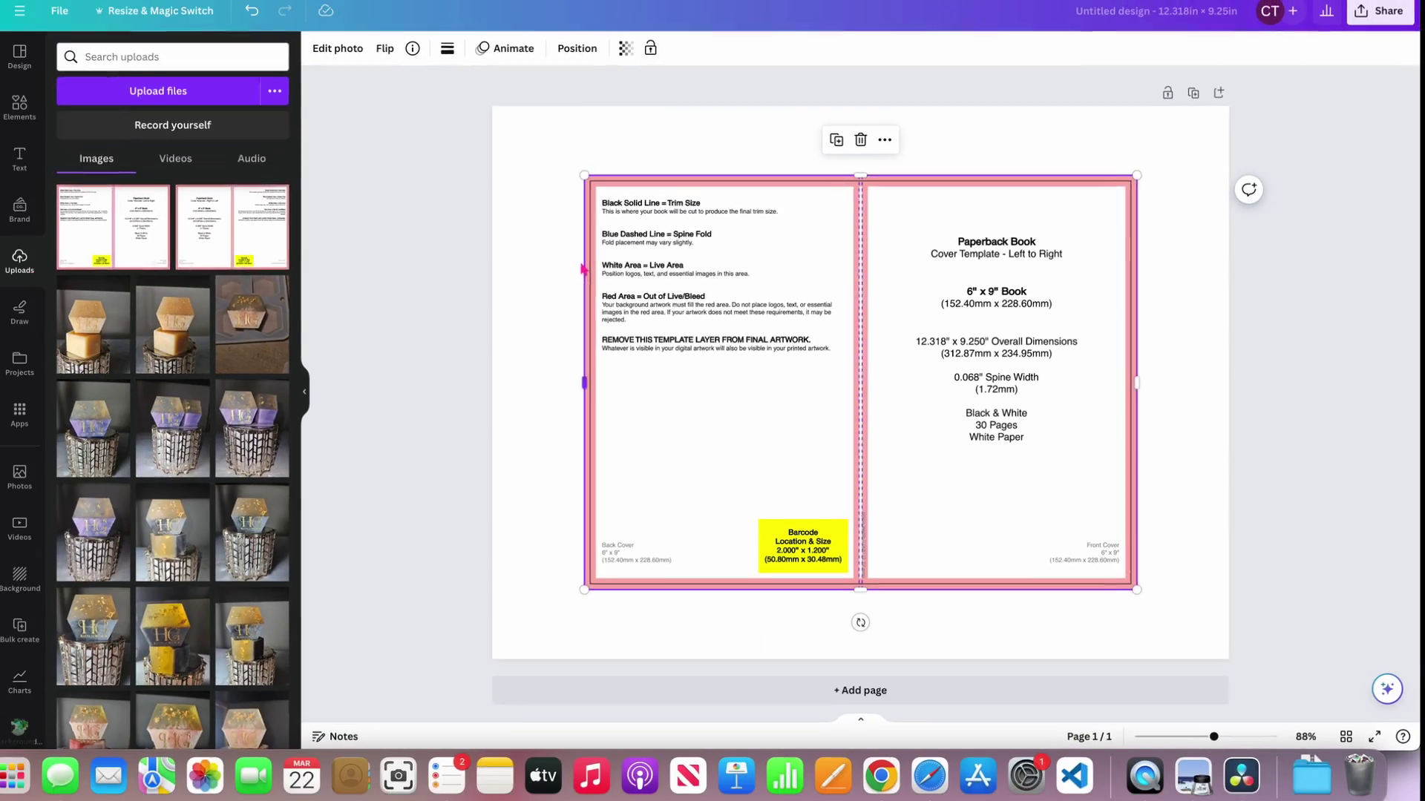
- Stretch the KDP template to fill the page and scale the 'Coloring Our Legacy' art over the front half
{"action": "left_click_drag", "start_coordinate": [353, 163], "coordinate": [252, 104]}
{"action": "mouse_move", "coordinate": [512, 128]}
{"action": "left_mouse_down"}
{"action": "mouse_move", "coordinate": [490, 117]}
{"action": "mouse_move", "coordinate": [500, 108]}
{"action": "left_mouse_up"}
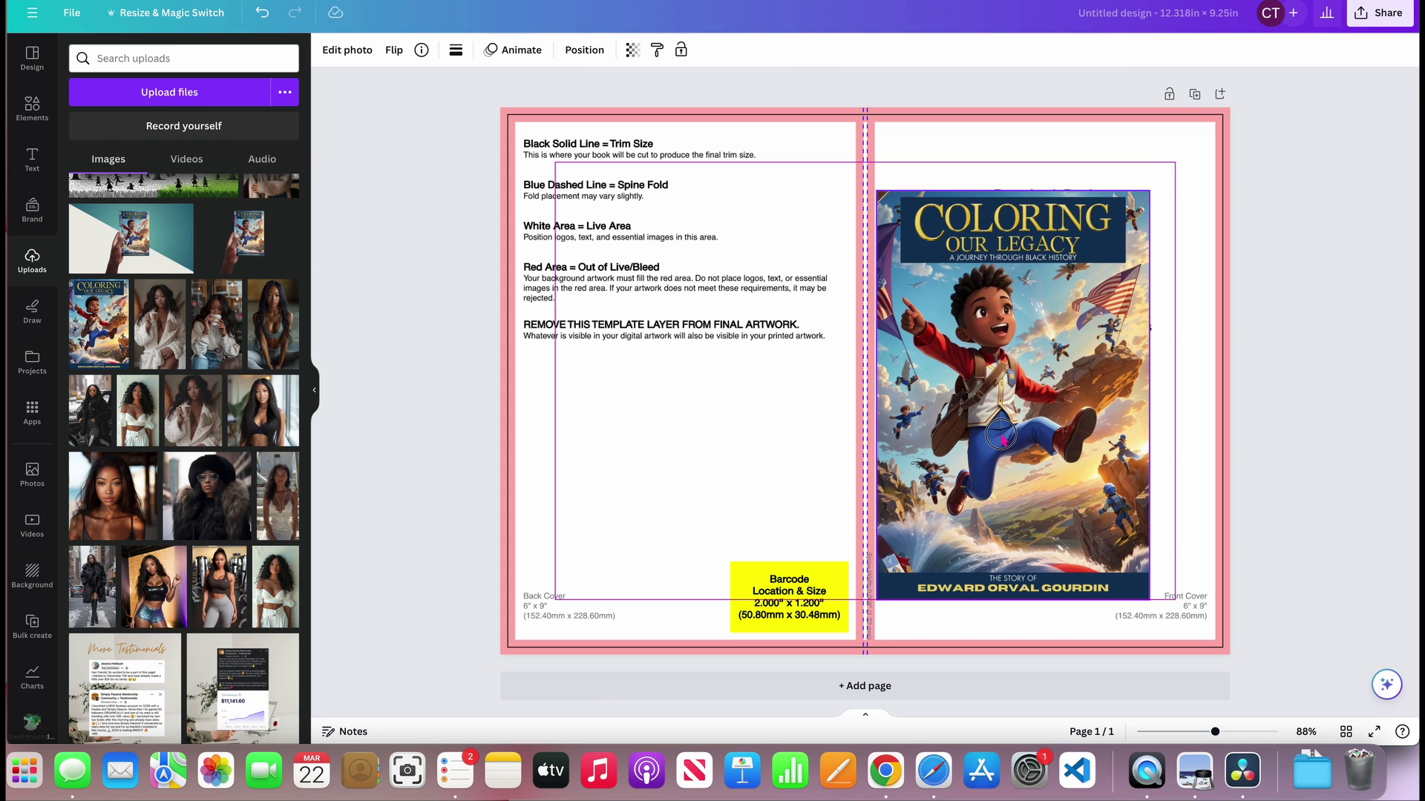
{"action": "mouse_move", "coordinate": [1002, 393]}
{"action": "left_mouse_down"}
{"action": "mouse_move", "coordinate": [1015, 392]}
{"action": "mouse_move", "coordinate": [998, 373]}
{"action": "left_mouse_up"}
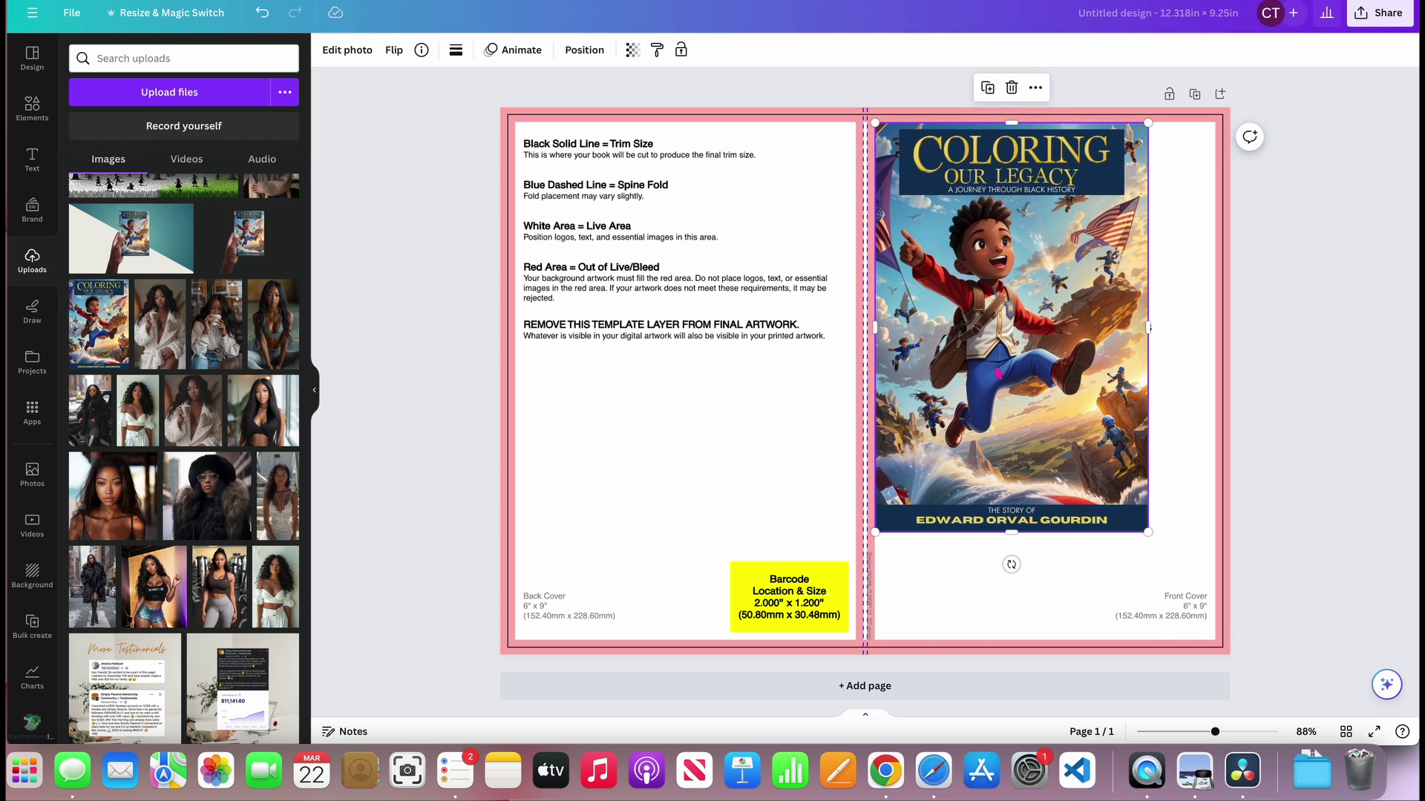
{"action": "left_click_drag", "start_coordinate": [1148, 532], "coordinate": [1219, 640]}
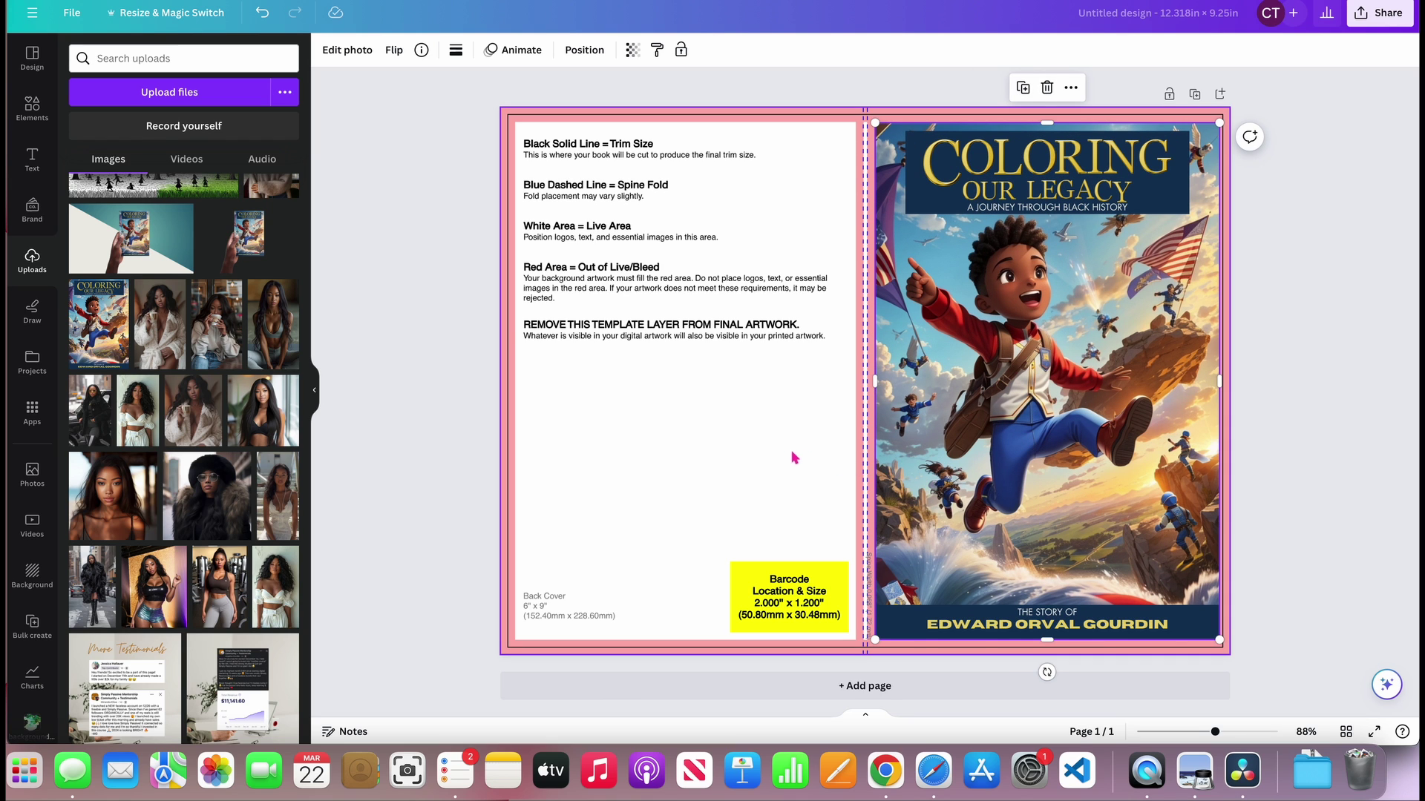